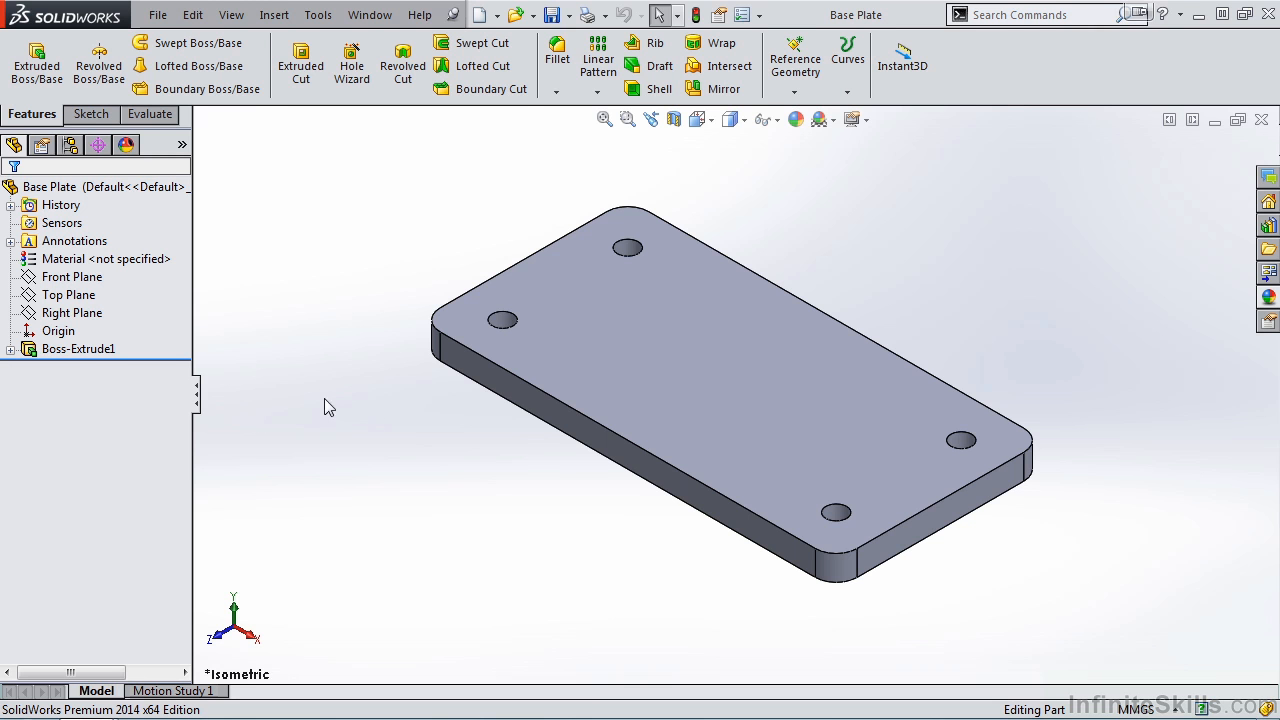
Create a new assembly from the open part and place the Base Plate as its first component
{"action": "mouse_move", "coordinate": [86, 700]}
{"action": "left_click", "coordinate": [158, 15]}
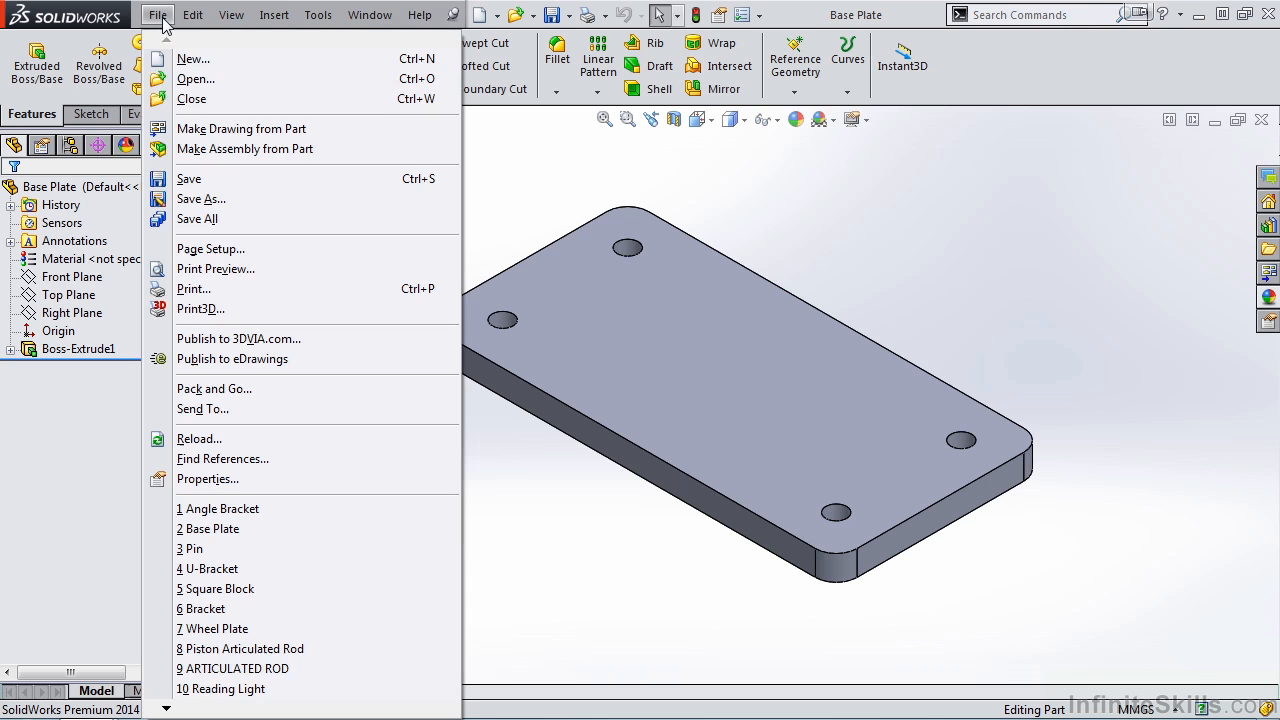
{"action": "left_click", "coordinate": [225, 152]}
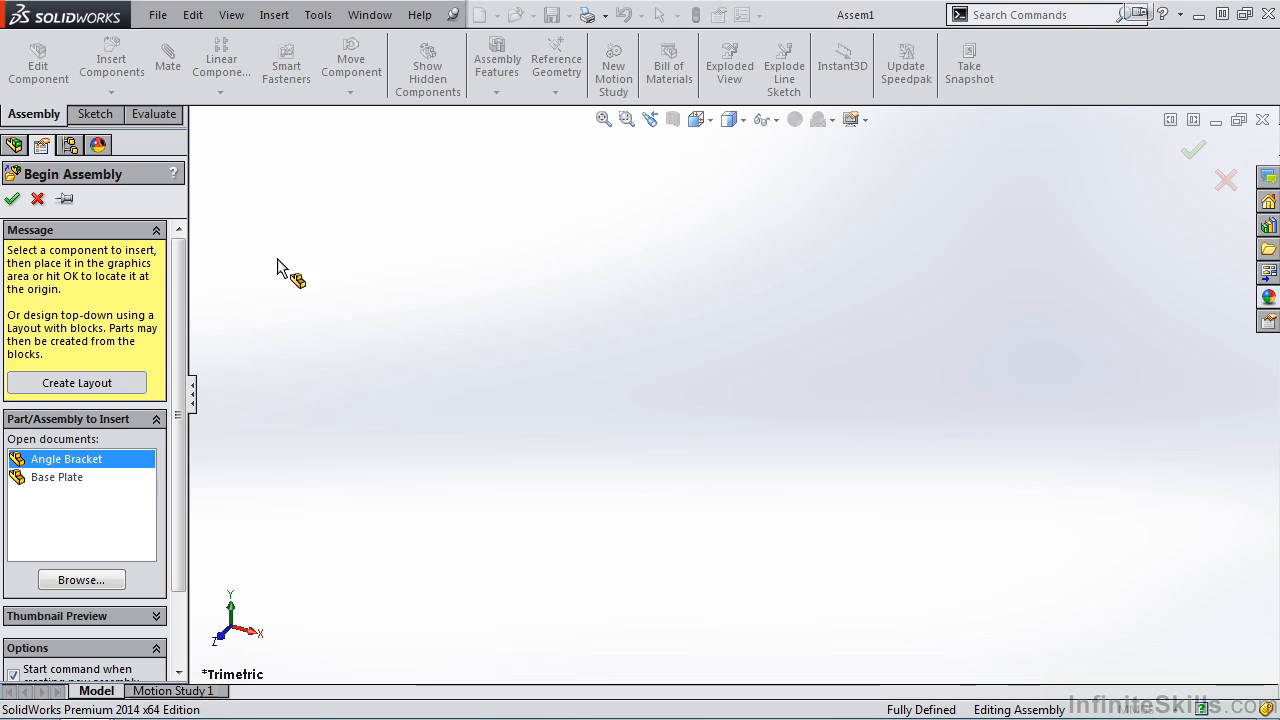
{"action": "left_click", "coordinate": [67, 480]}
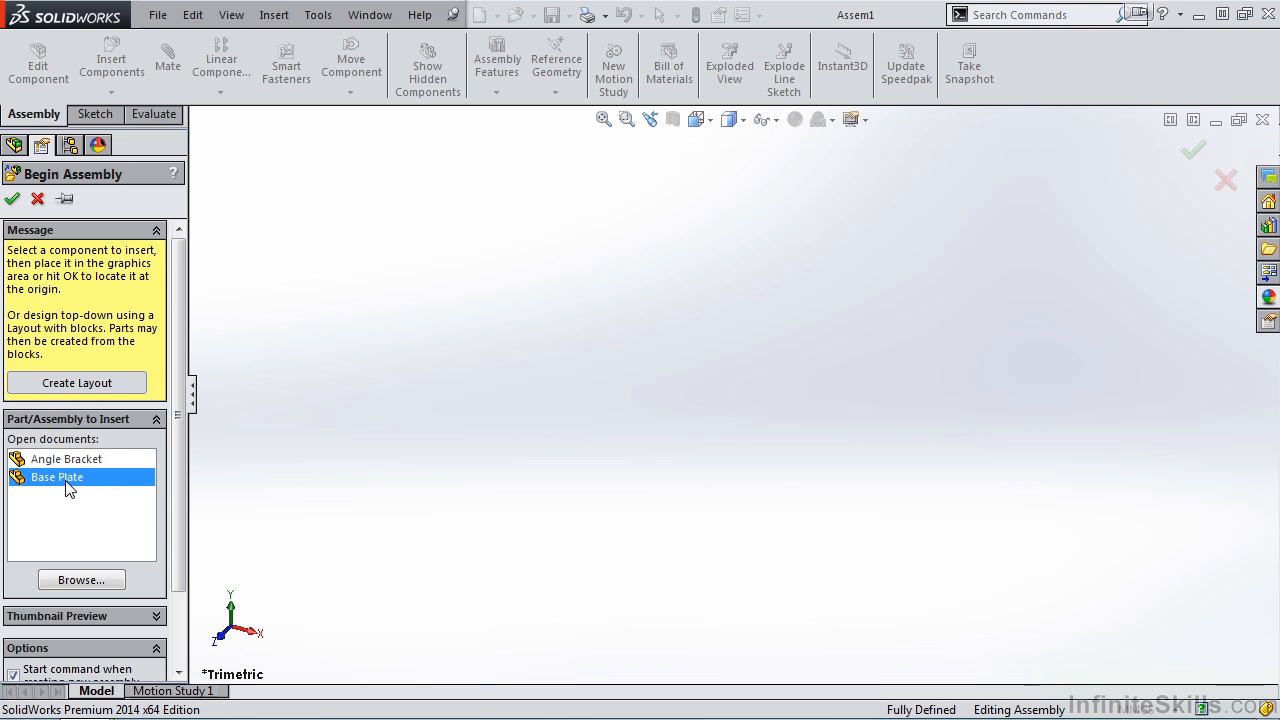
{"action": "left_click", "coordinate": [757, 427]}
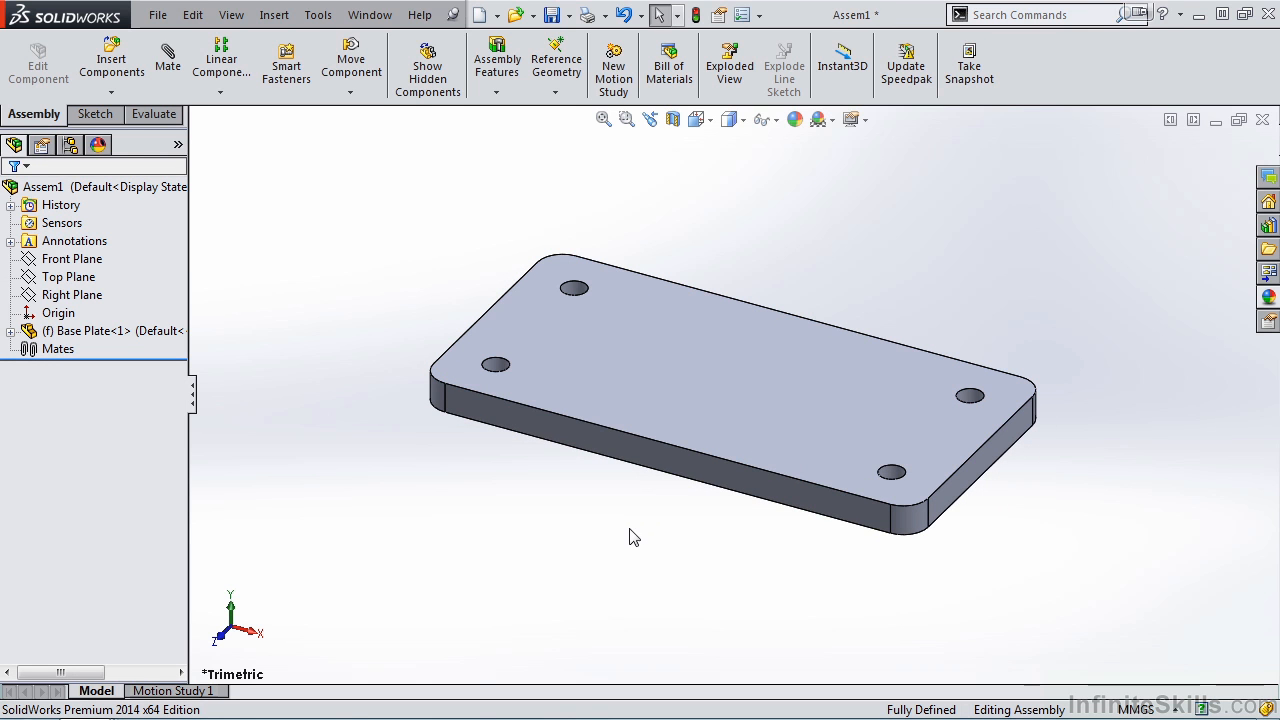
Insert the Angle Bracket into the assembly and place it beside the Base Plate
{"action": "left_click", "coordinate": [118, 72]}
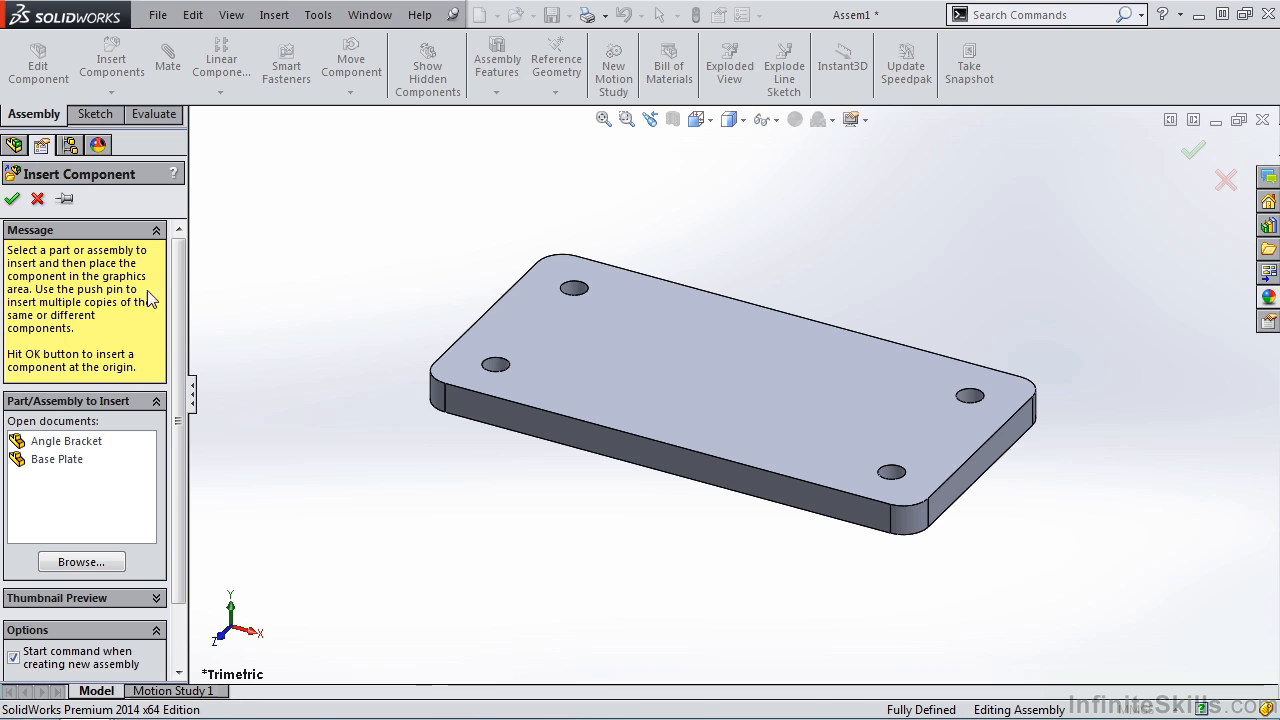
{"action": "left_click", "coordinate": [97, 442]}
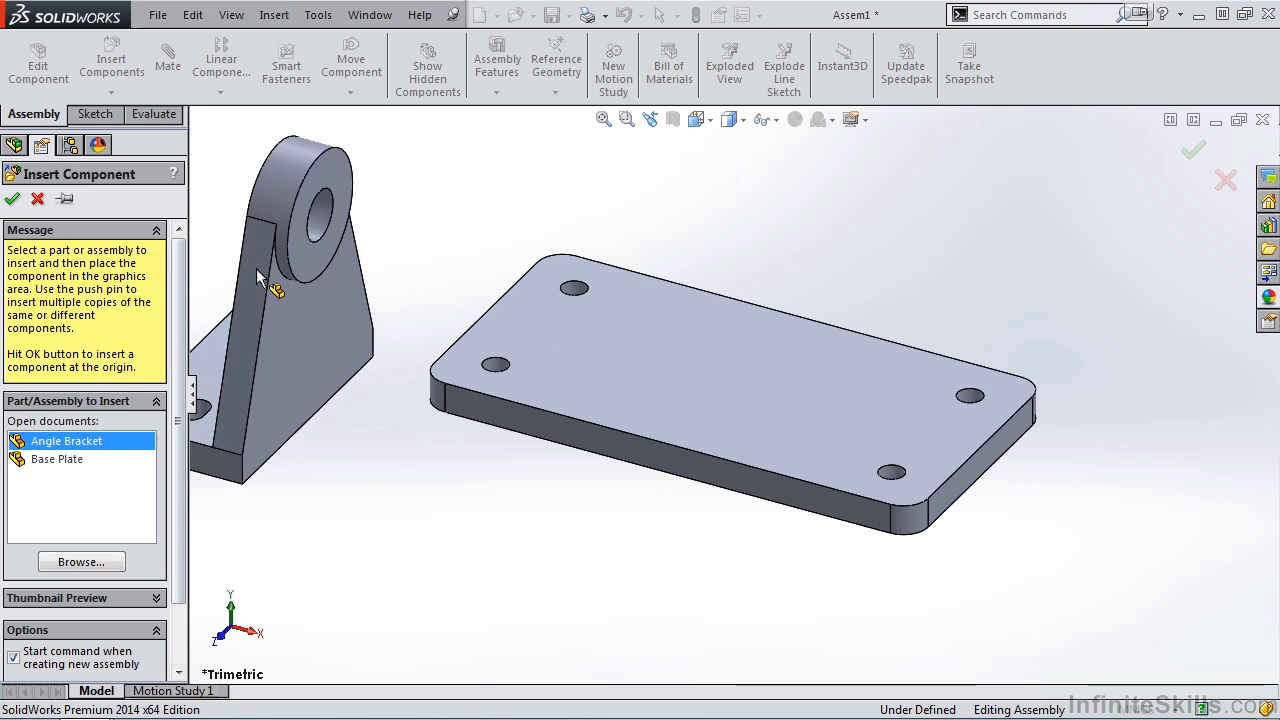
{"action": "left_click", "coordinate": [372, 146]}
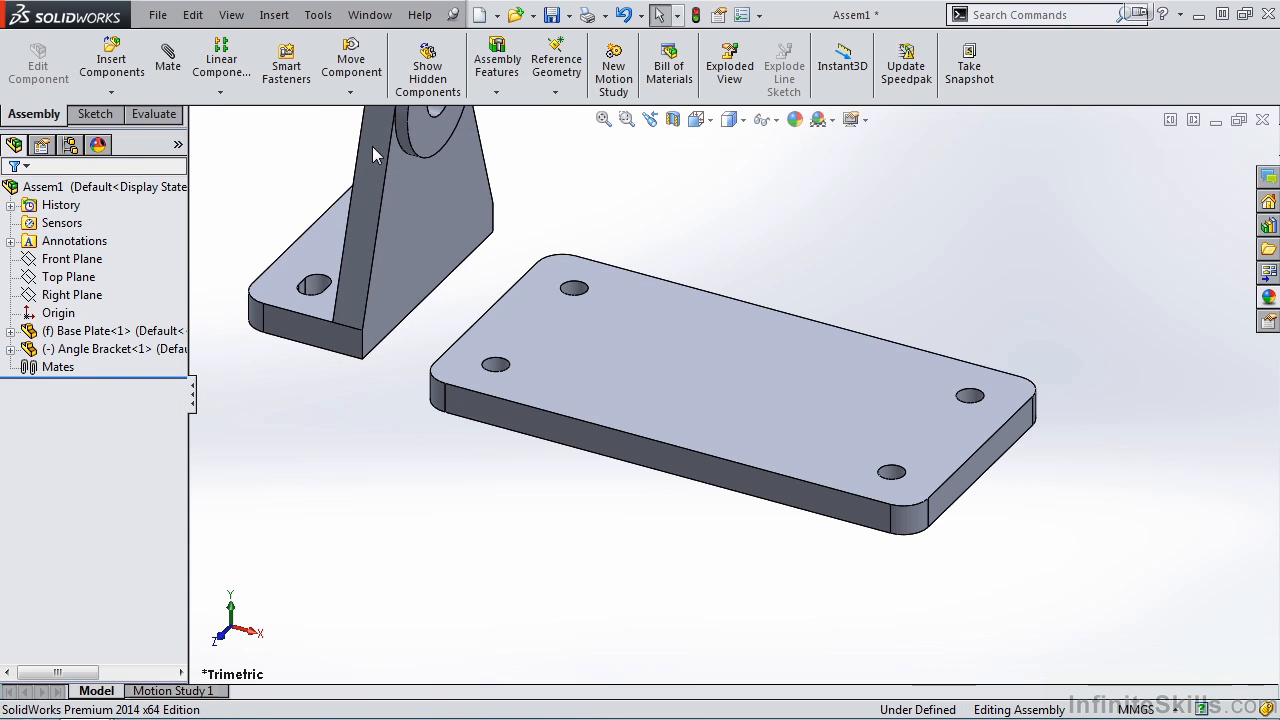
Add a coincident mate between the Base Plate's top face and the Angle Bracket's bottom face
{"action": "scroll", "coordinate": [466, 246], "scroll_direction": "up", "scroll_amount": 2}
{"action": "scroll", "coordinate": [566, 297], "scroll_direction": "down", "scroll_amount": 3}
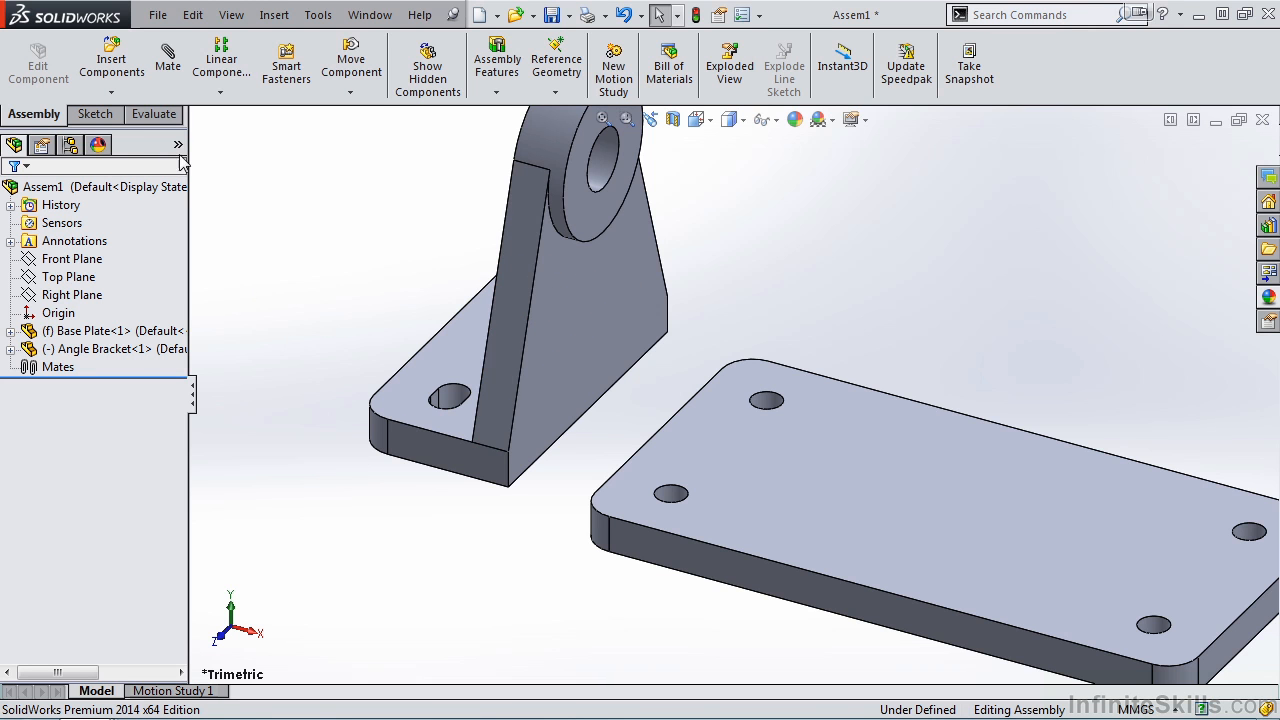
{"action": "left_click", "coordinate": [168, 66]}
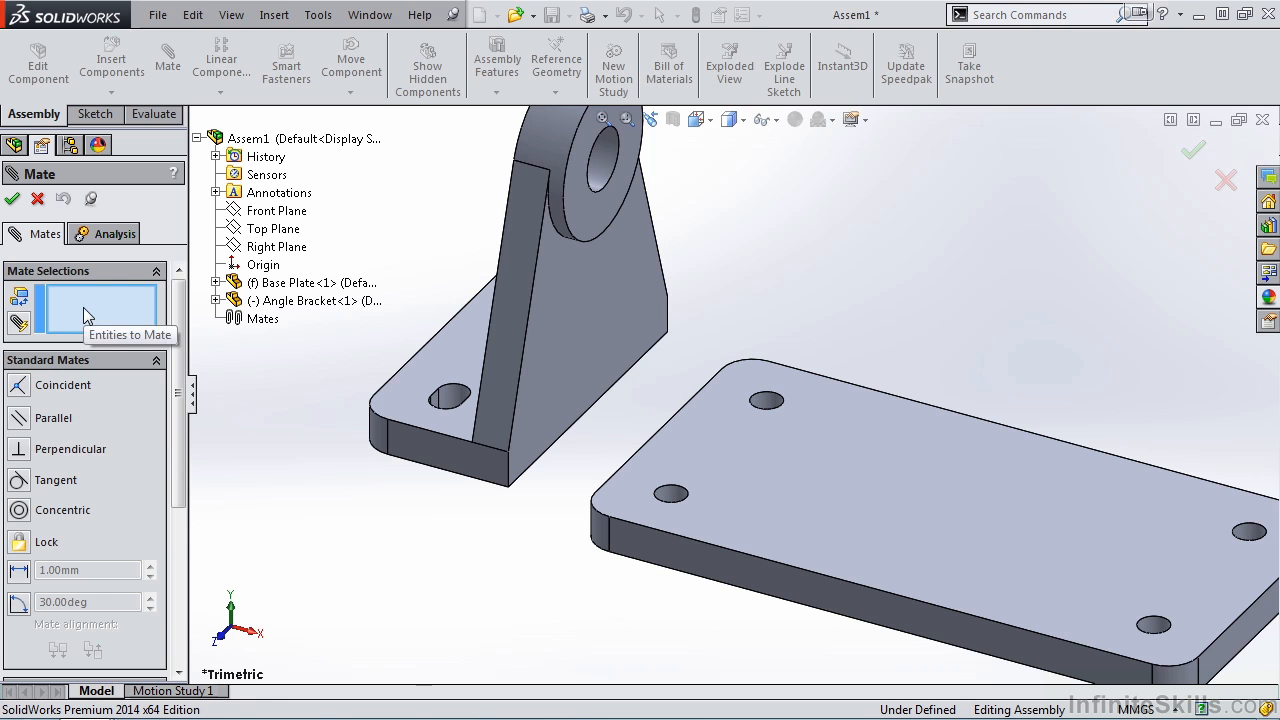
{"action": "left_click", "coordinate": [802, 486]}
{"action": "middle_click_drag", "start_coordinate": [586, 603], "coordinate": [563, 449]}
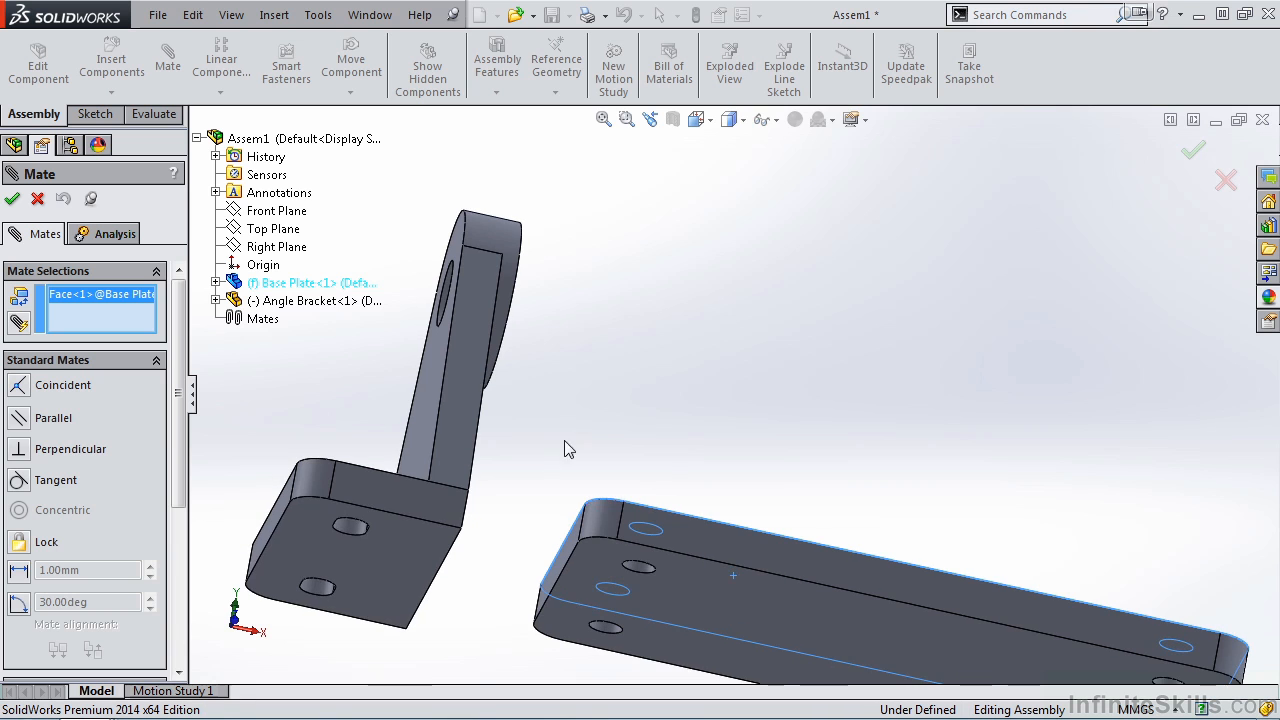
{"action": "left_click", "coordinate": [402, 566]}
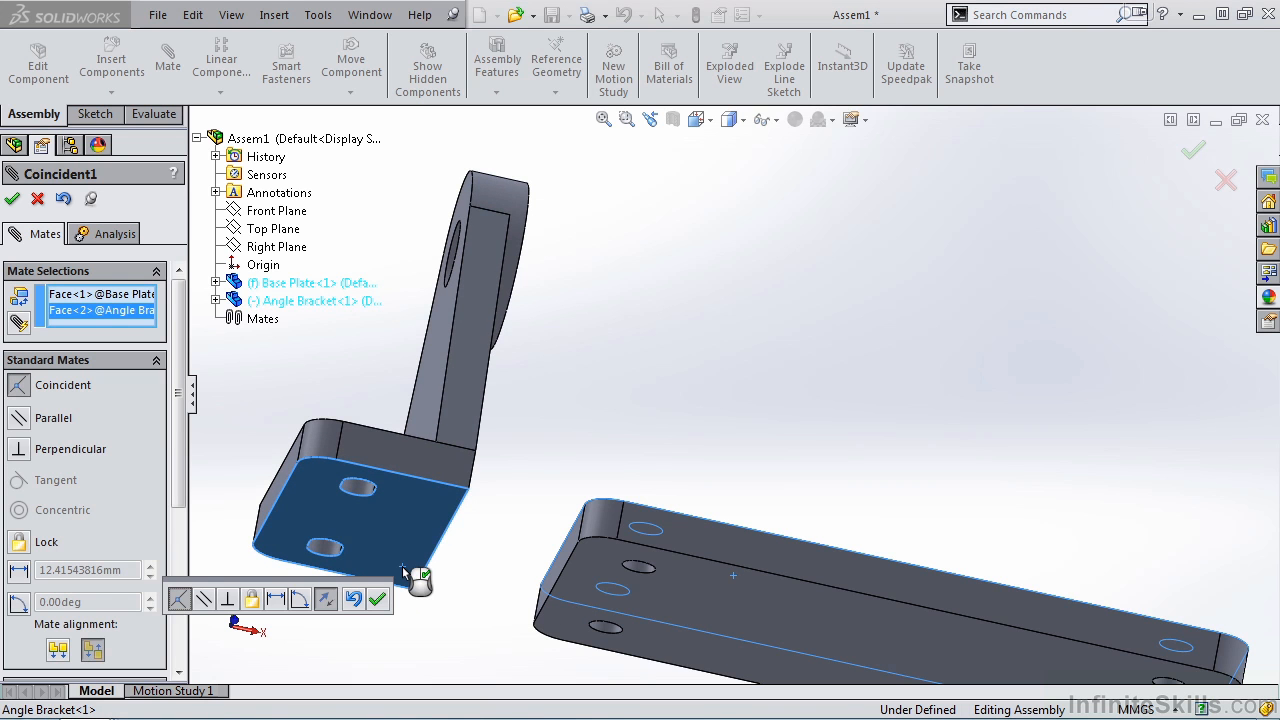
{"action": "left_click_drag", "start_coordinate": [389, 580], "coordinate": [918, 270]}
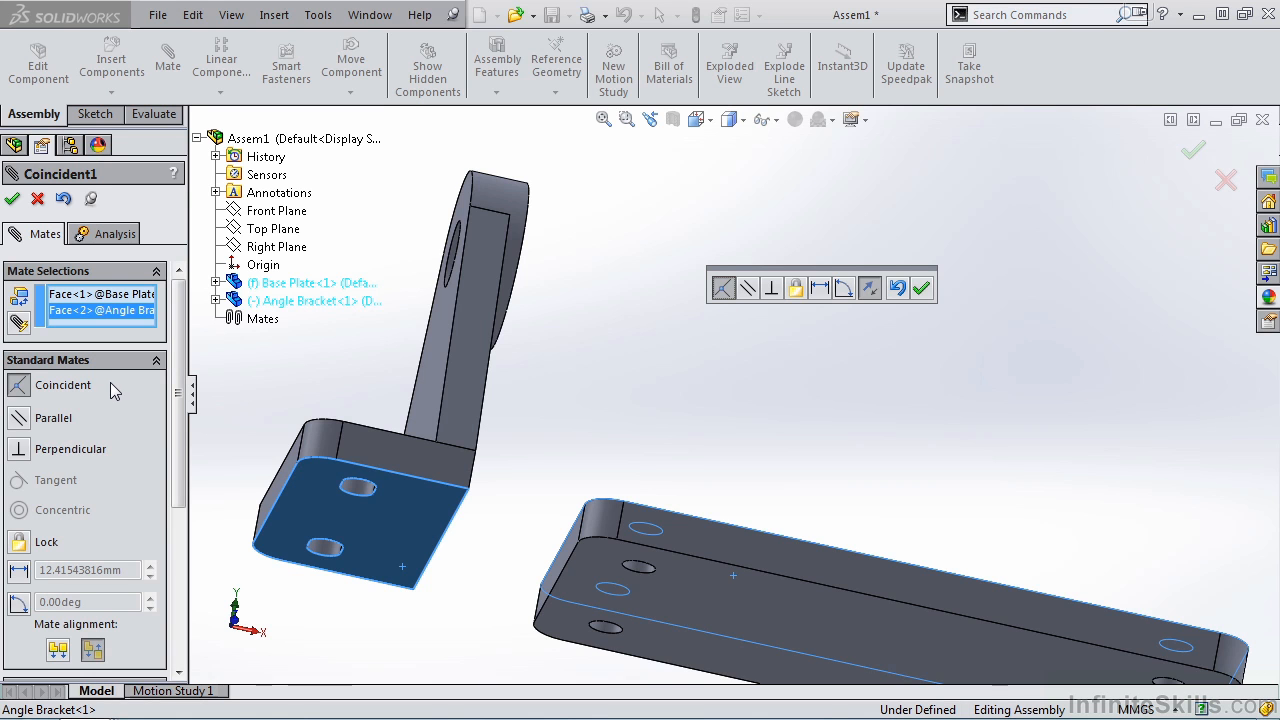
{"action": "scroll", "coordinate": [679, 476], "scroll_direction": "up", "scroll_amount": 2}
{"action": "middle_click_drag", "start_coordinate": [709, 444], "coordinate": [745, 410]}
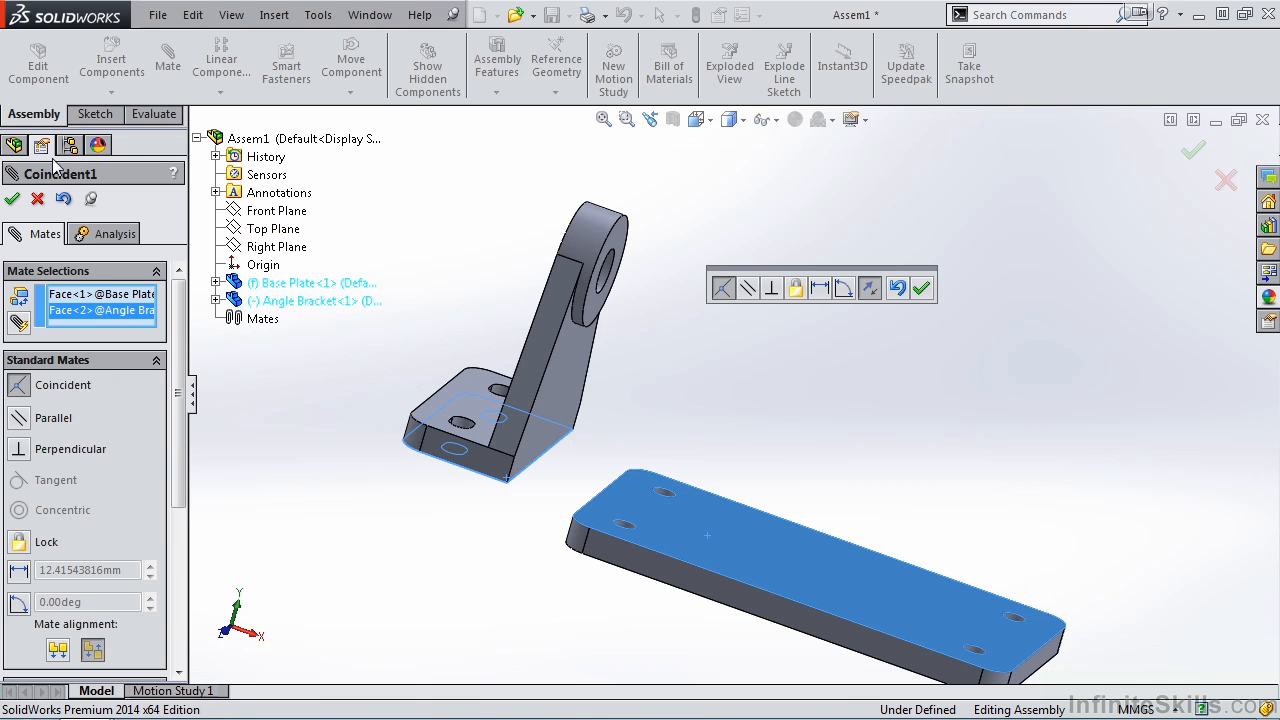
{"action": "left_click", "coordinate": [12, 202]}
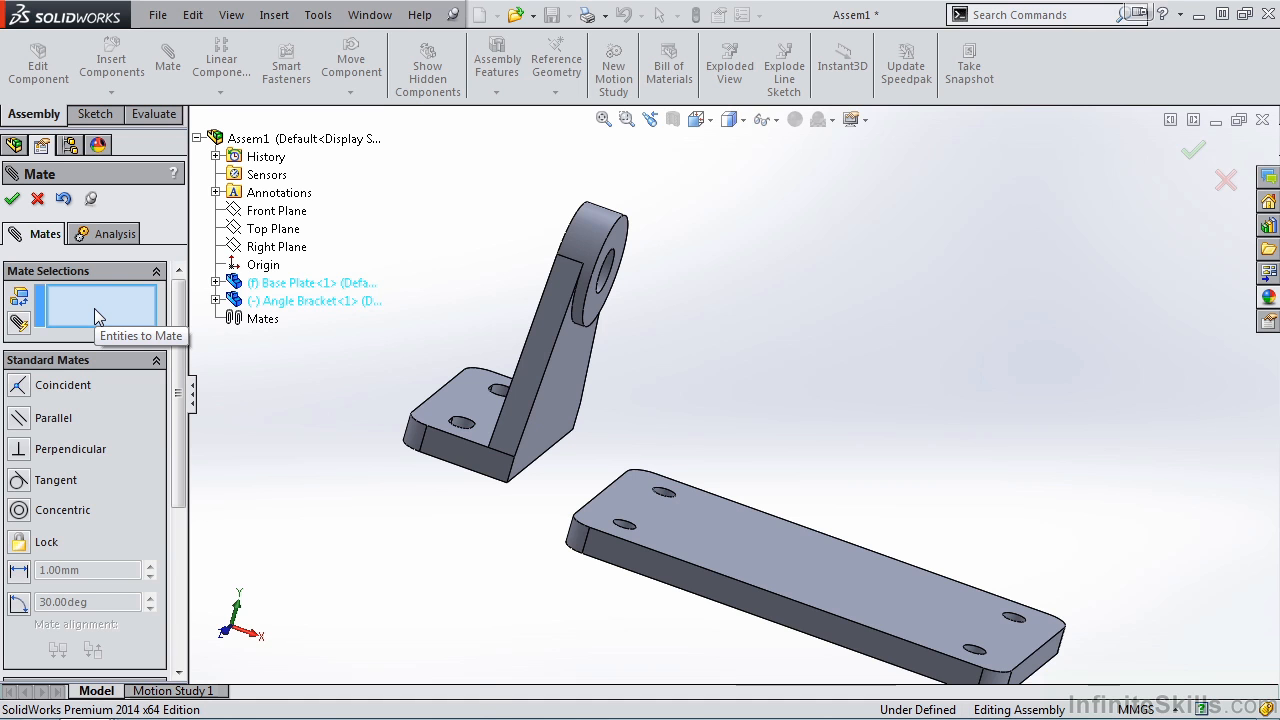
Add a coincident mate between the Angle Bracket's front base face and the Base Plate's long front side face
{"action": "left_click", "coordinate": [468, 457]}
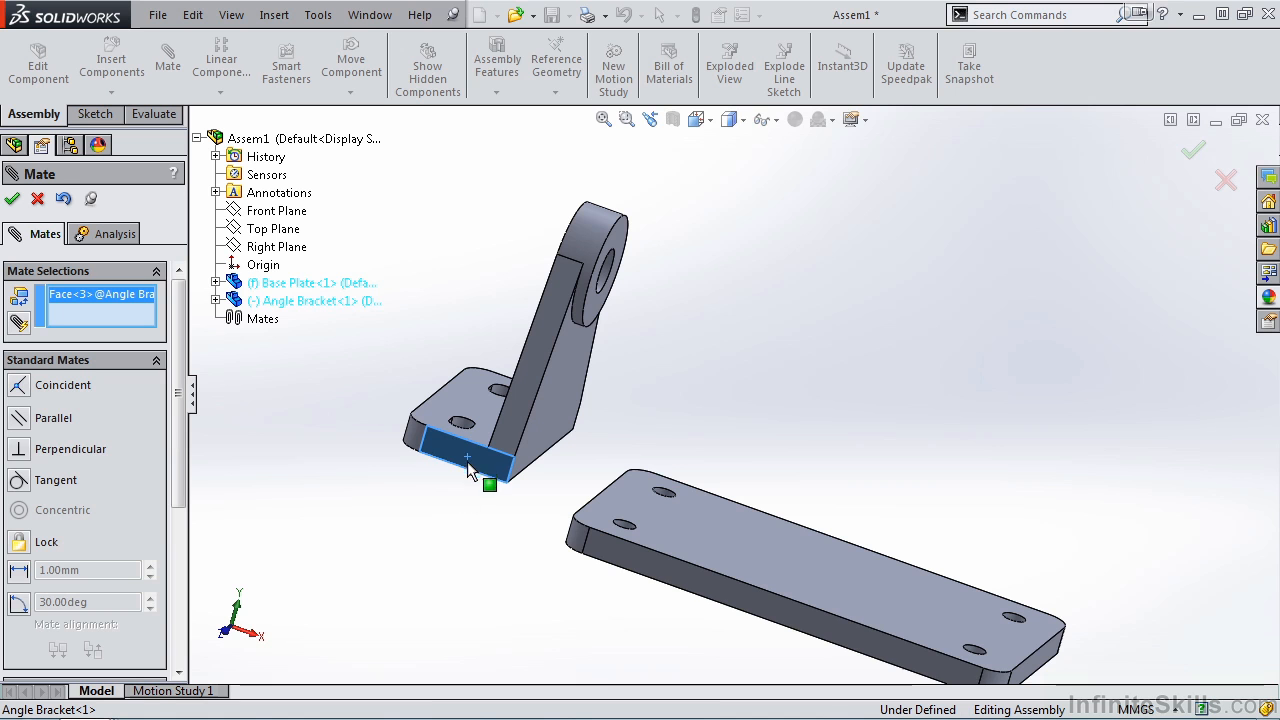
{"action": "left_click", "coordinate": [633, 560]}
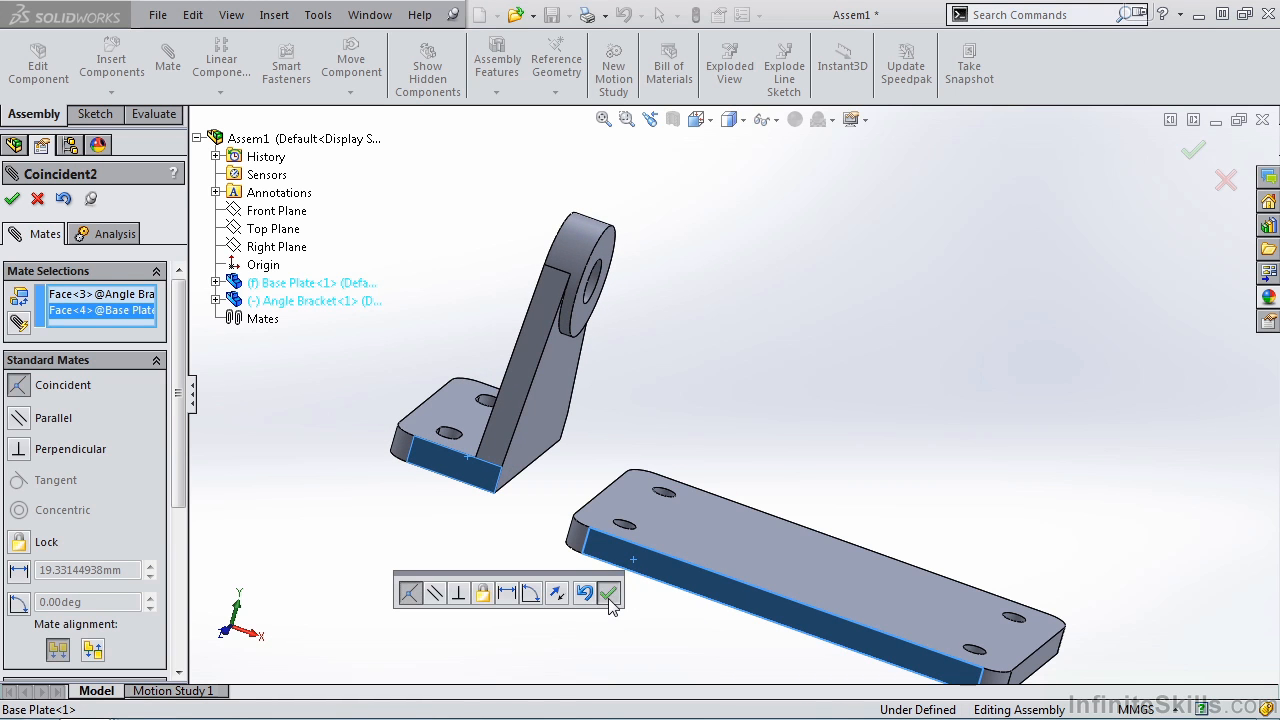
{"action": "left_click", "coordinate": [608, 593]}
Add a coincident mate between the short end faces of the Base Plate and Angle Bracket, and finish mating
{"action": "middle_click_drag", "start_coordinate": [616, 610], "coordinate": [690, 616]}
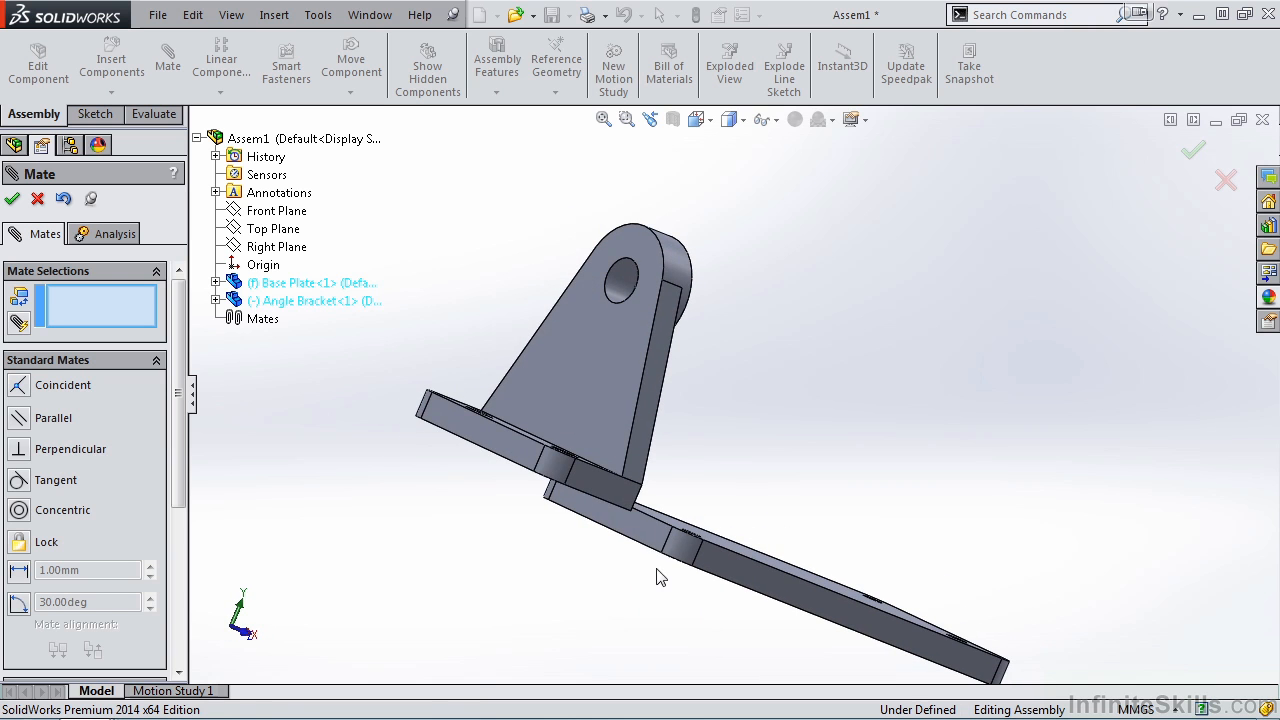
{"action": "left_click", "coordinate": [648, 543]}
{"action": "left_click", "coordinate": [538, 476]}
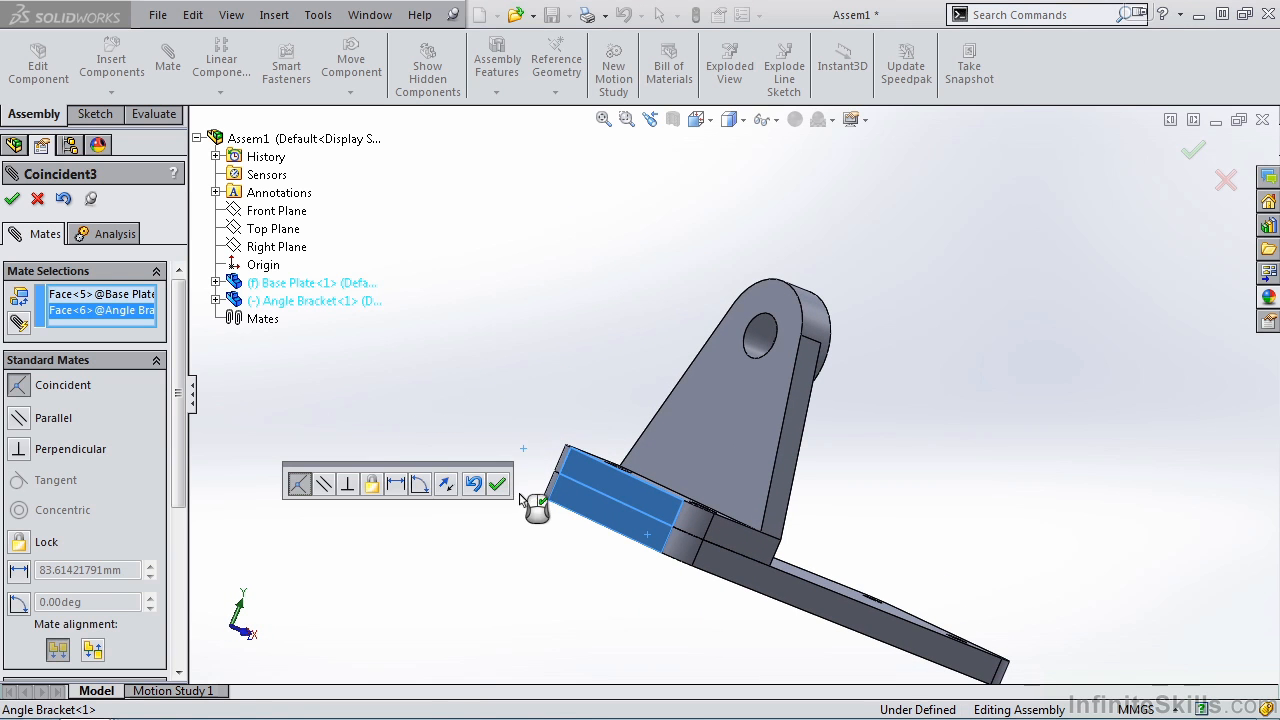
{"action": "left_click", "coordinate": [498, 485]}
{"action": "middle_click_drag", "start_coordinate": [687, 592], "coordinate": [598, 630]}
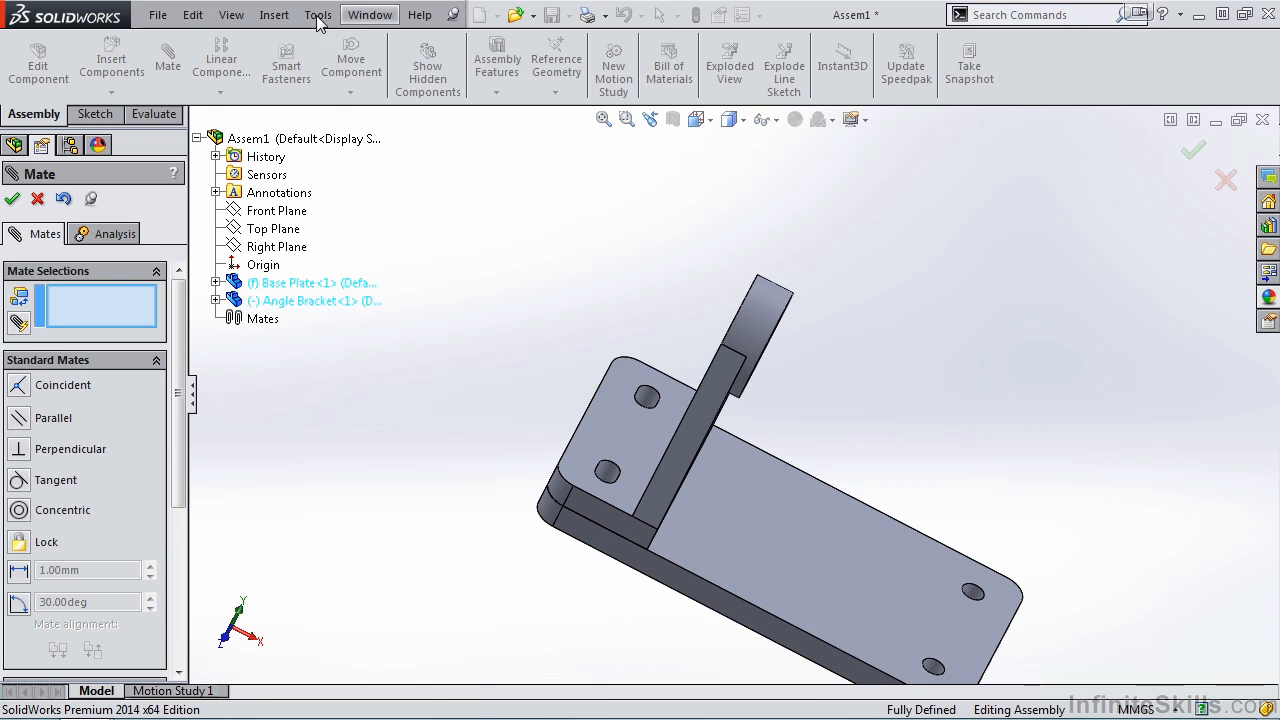
{"action": "left_click", "coordinate": [12, 198]}
Try to move the Angle Bracket to check whether its mates leave it any freedom
{"action": "middle_click_drag", "start_coordinate": [651, 560], "coordinate": [737, 486]}
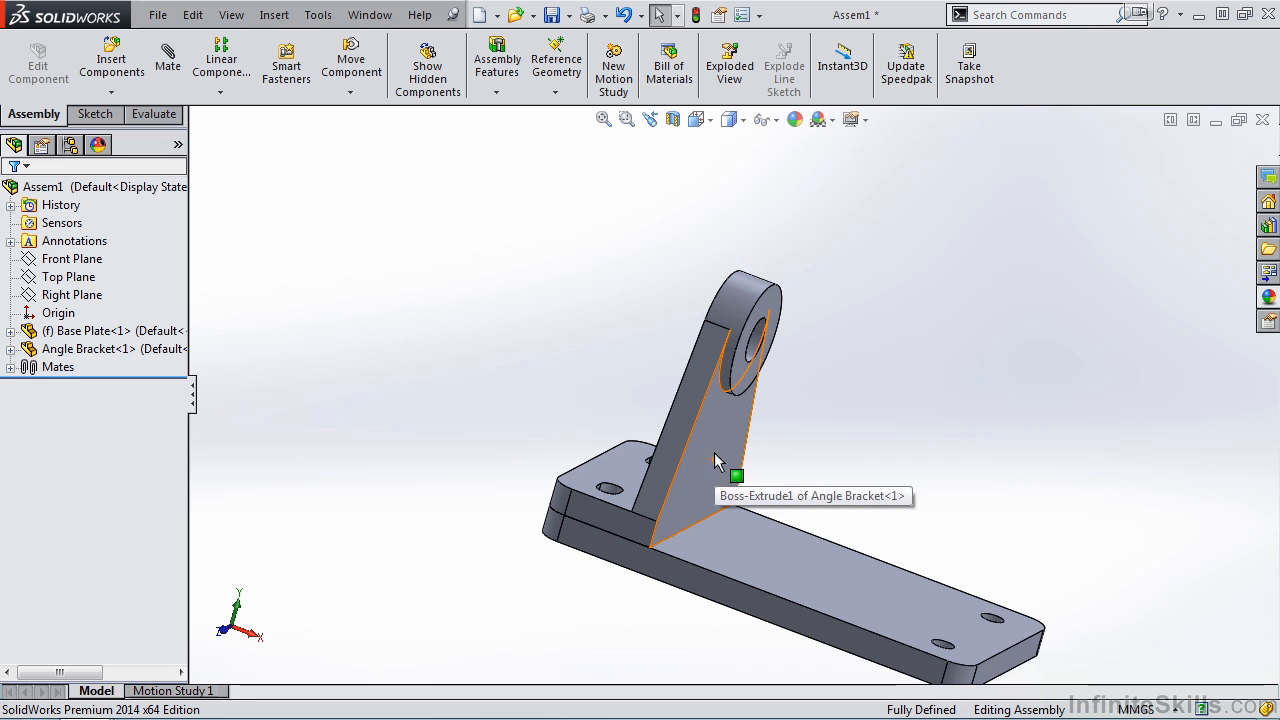
{"action": "left_click", "coordinate": [717, 448]}
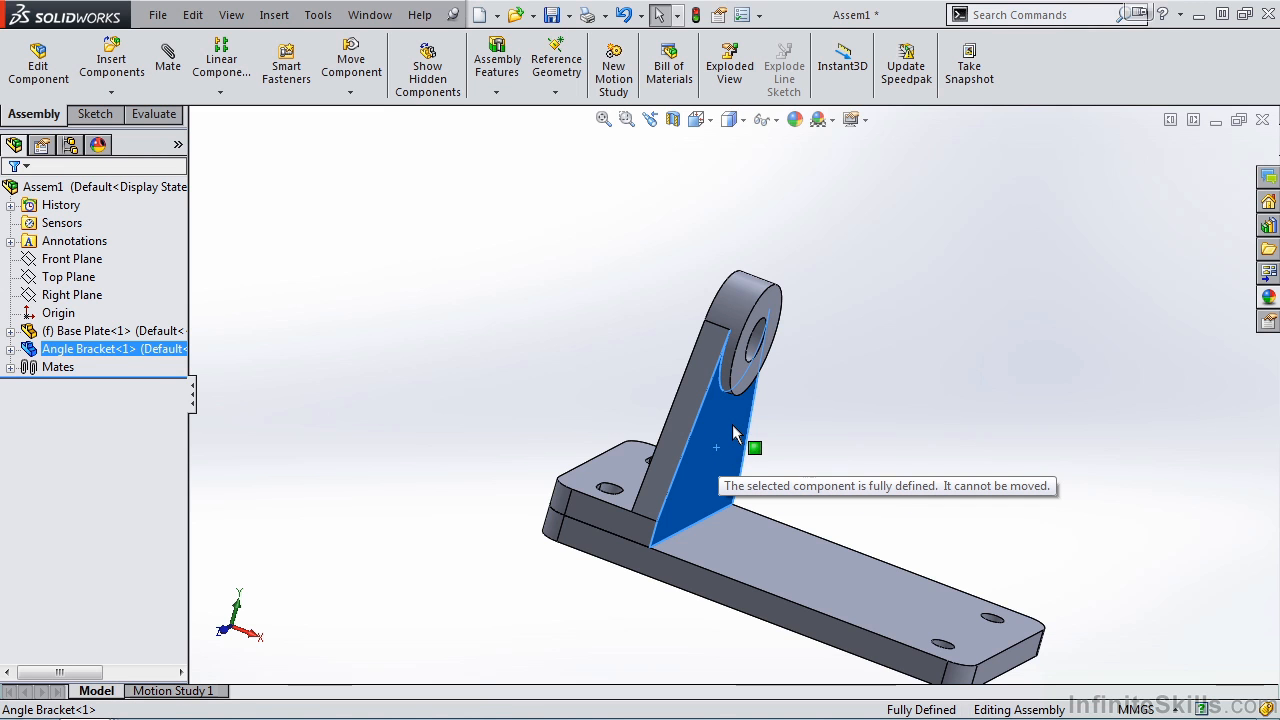
{"action": "left_click", "coordinate": [734, 428]}
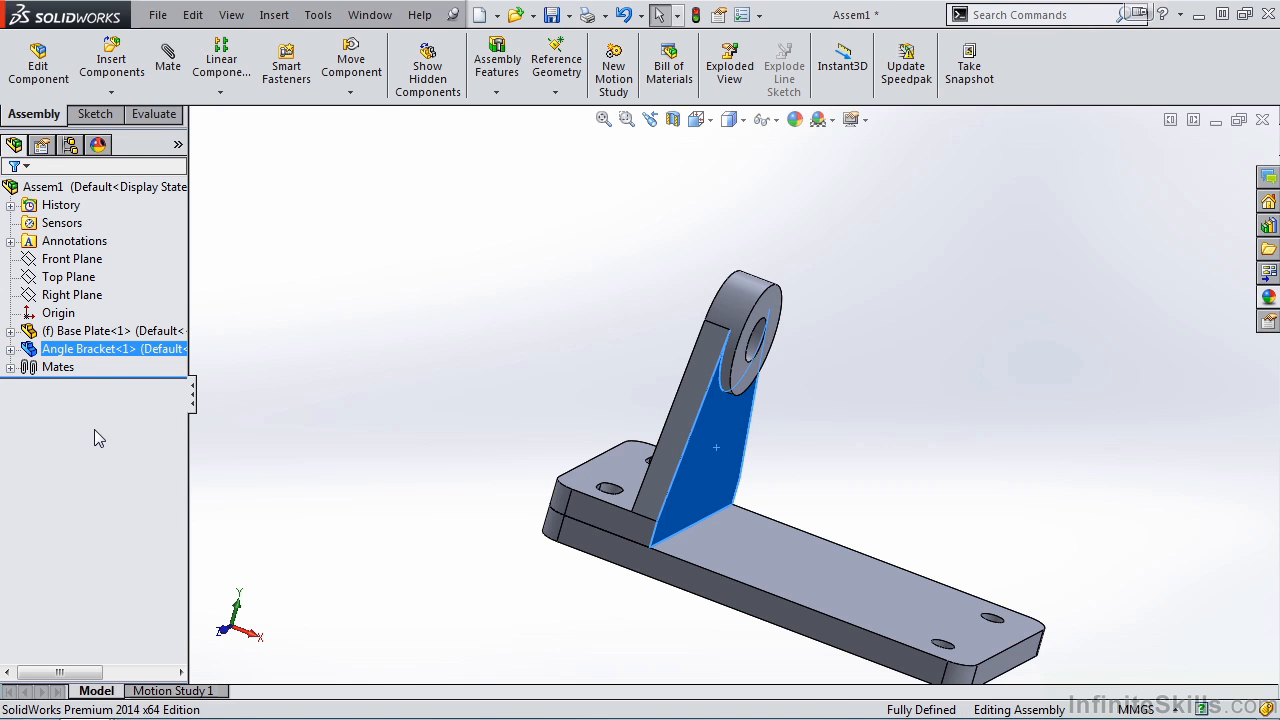
Suppress the Coincident3 mate and slide the Angle Bracket lengthwise past the end of the Base Plate
{"action": "left_click", "coordinate": [45, 352]}
{"action": "left_click", "coordinate": [10, 368]}
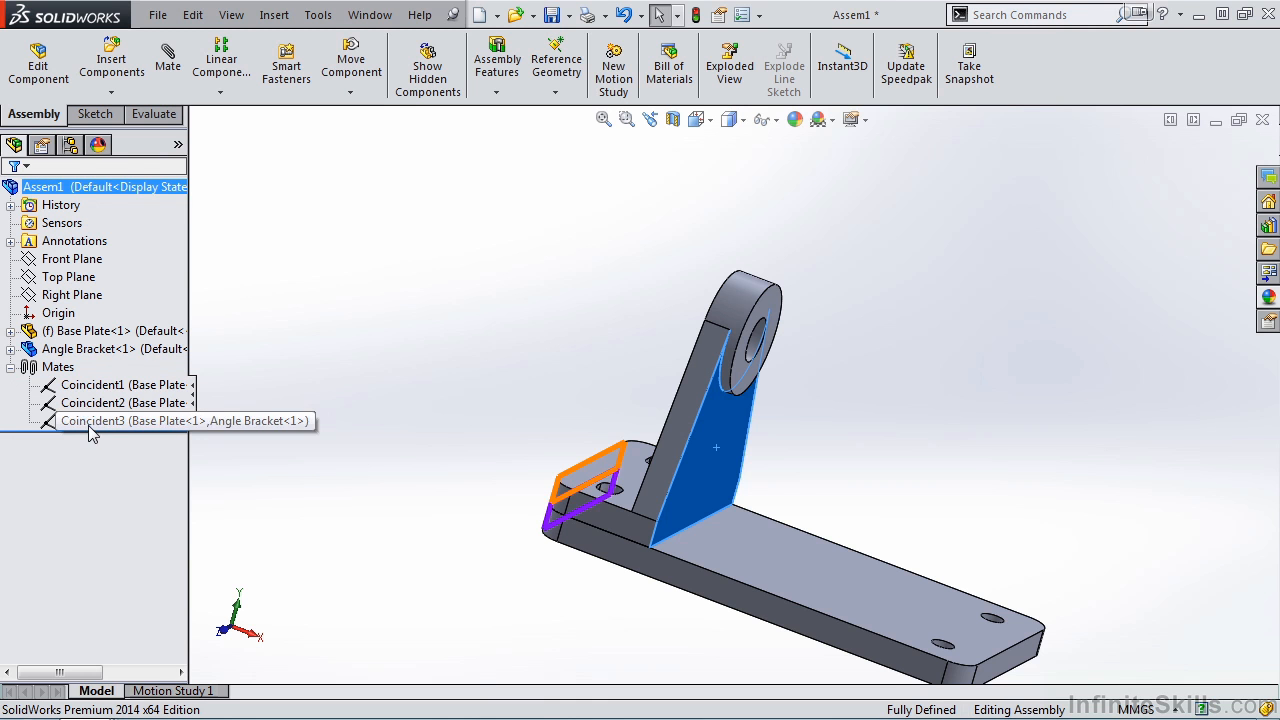
{"action": "left_click", "coordinate": [88, 421]}
{"action": "left_click", "coordinate": [127, 385]}
{"action": "left_click", "coordinate": [50, 368]}
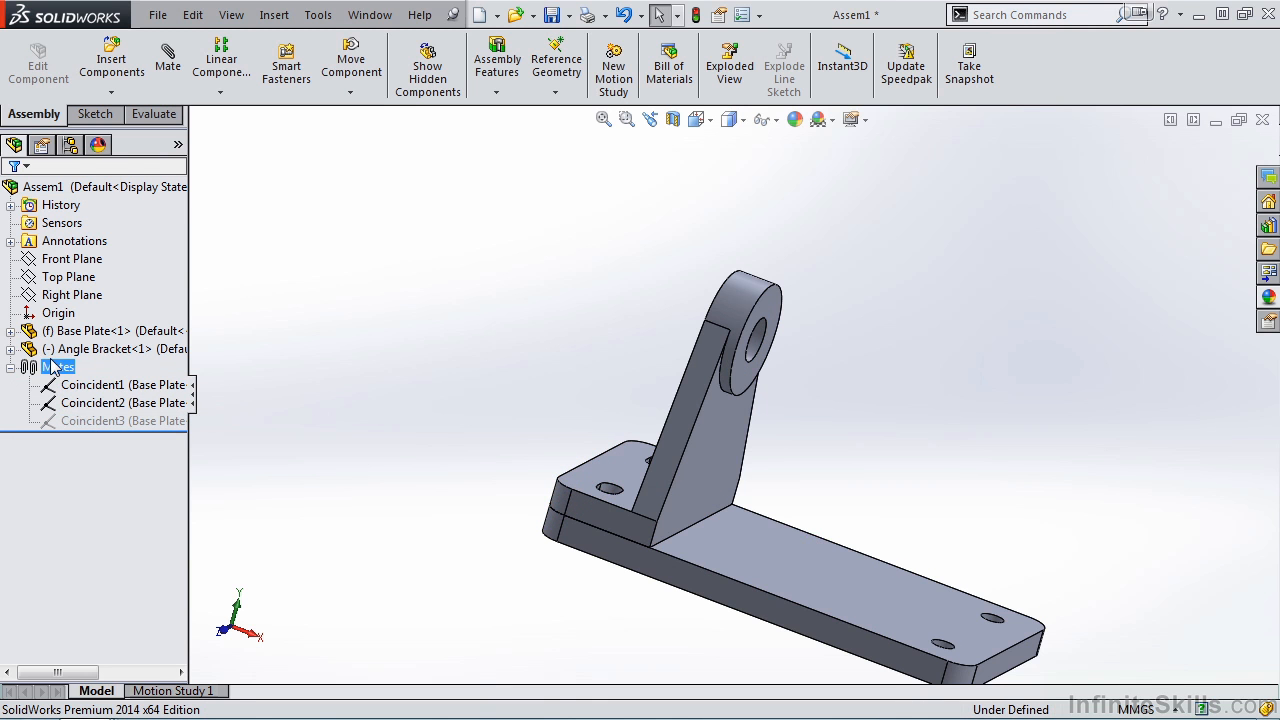
{"action": "left_click", "coordinate": [336, 455]}
{"action": "left_click_drag", "start_coordinate": [691, 467], "coordinate": [602, 446]}
{"action": "middle_click_drag", "start_coordinate": [590, 490], "coordinate": [709, 471]}
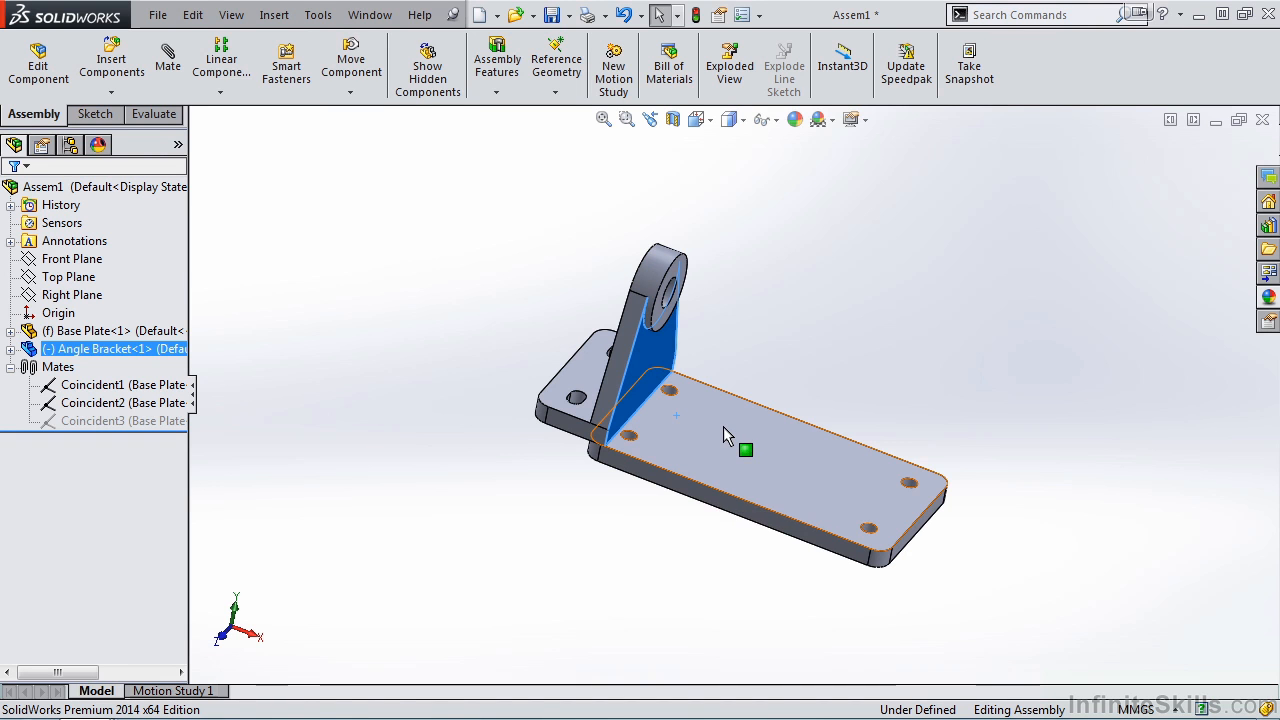
Delete all three coincident mates and move the Angle Bracket away from the Base Plate
{"action": "left_click", "coordinate": [110, 385]}
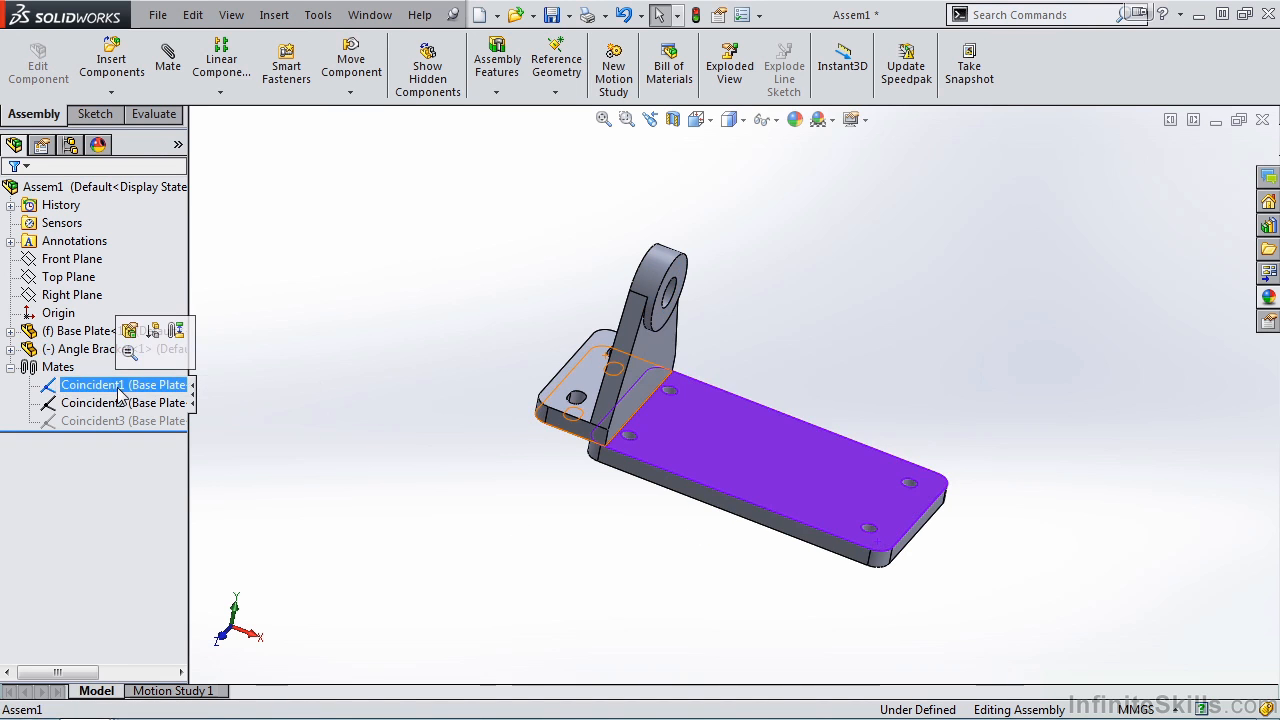
{"action": "left_click", "coordinate": [124, 421], "text": "shift"}
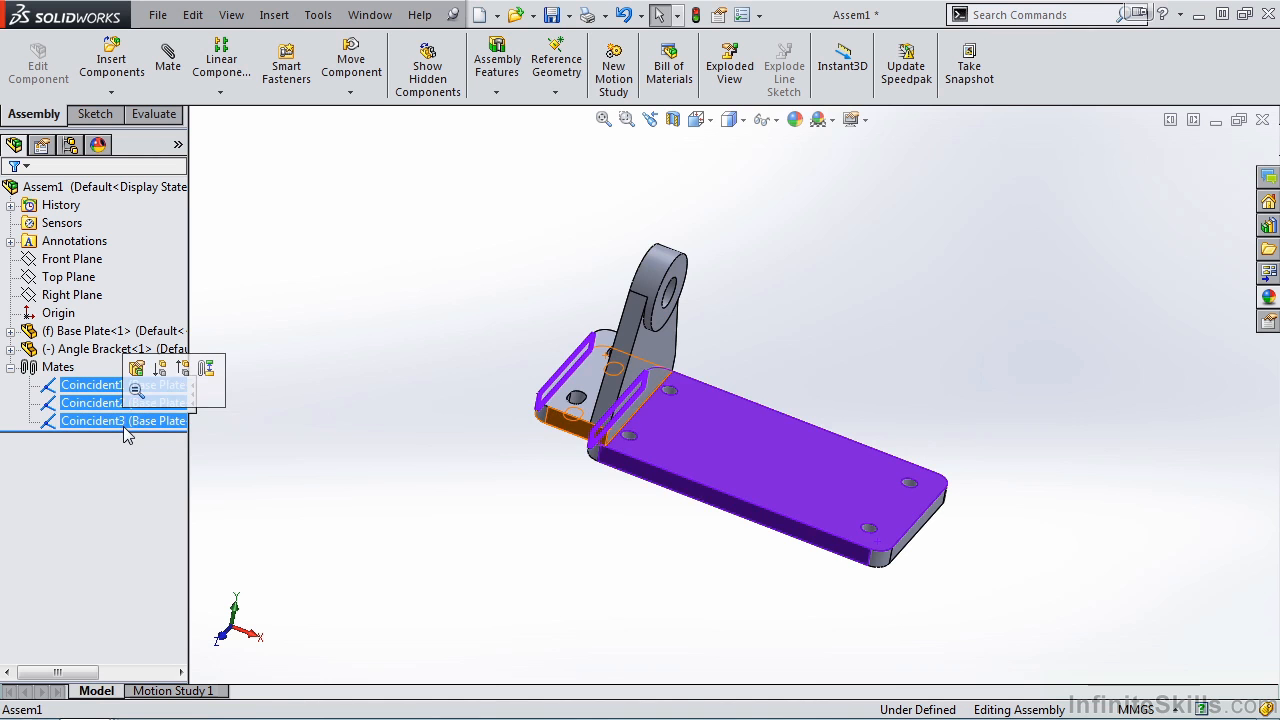
{"action": "key", "text": "Delete"}
{"action": "left_click", "coordinate": [764, 297]}
{"action": "left_click_drag", "start_coordinate": [650, 345], "coordinate": [608, 327]}
{"action": "scroll", "coordinate": [650, 375], "scroll_direction": "down", "scroll_amount": 2}
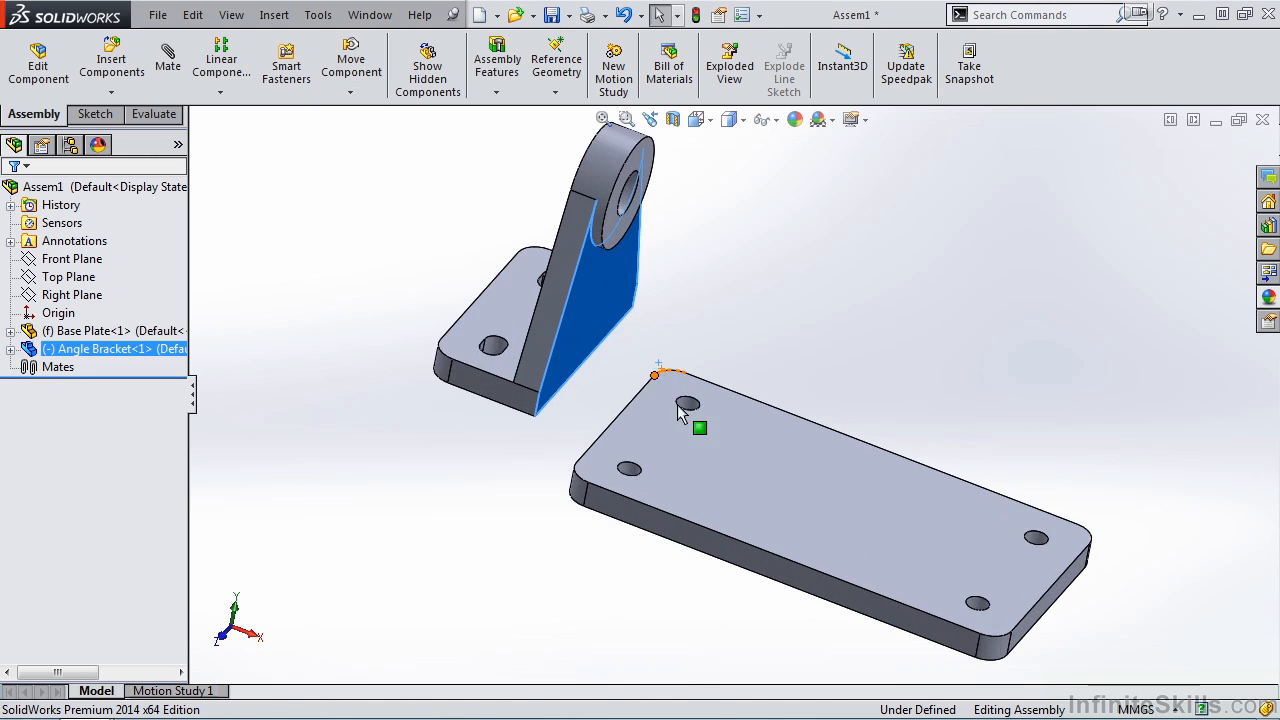
Add a coincident mate between the Front Plane of the Base Plate and the Front Plane of the Angle Bracket
{"action": "middle_click_drag", "start_coordinate": [754, 446], "coordinate": [754, 406]}
{"action": "left_click", "coordinate": [168, 65]}
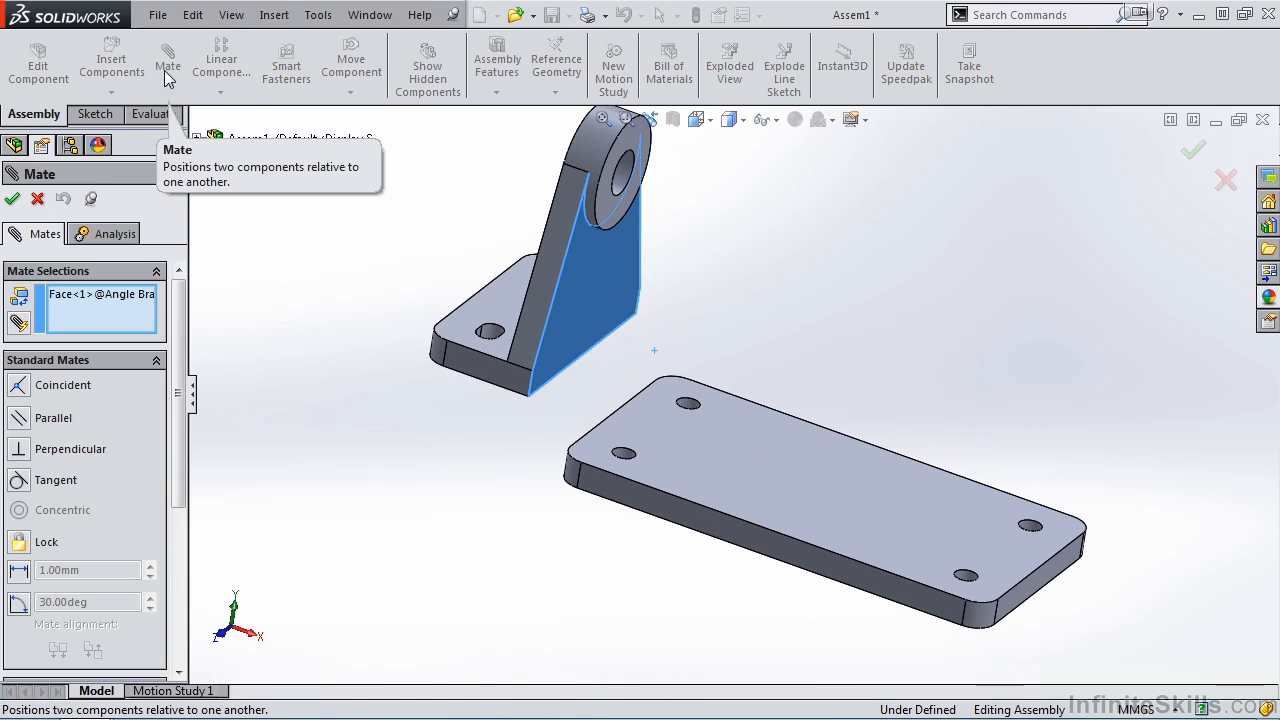
{"action": "right_click", "coordinate": [140, 300]}
{"action": "left_click", "coordinate": [180, 314]}
{"action": "left_click", "coordinate": [198, 139]}
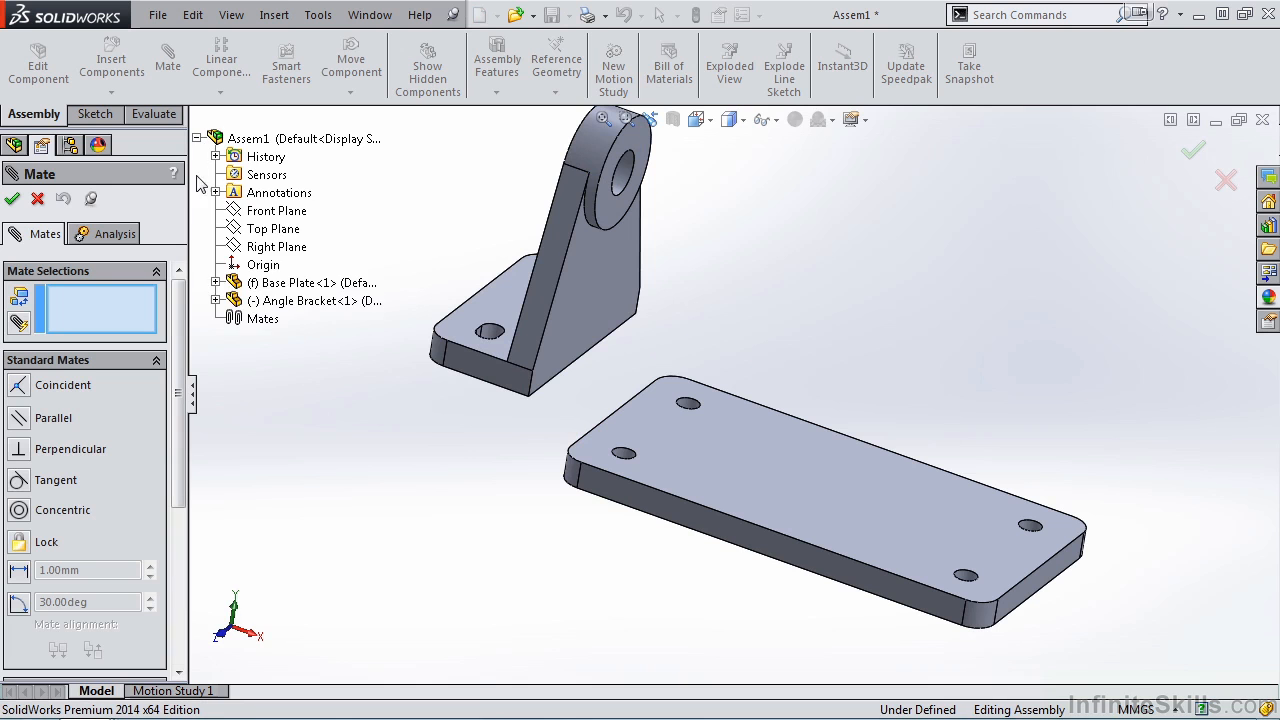
{"action": "left_click", "coordinate": [216, 283]}
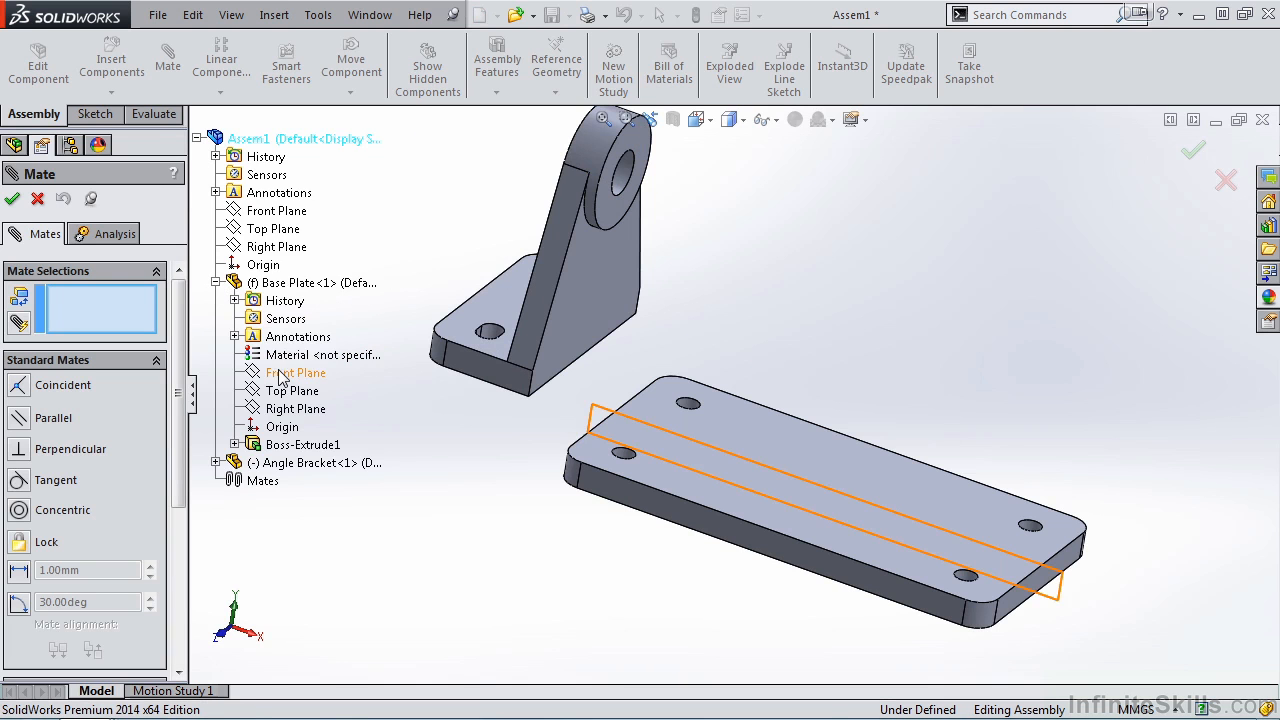
{"action": "left_click", "coordinate": [293, 372]}
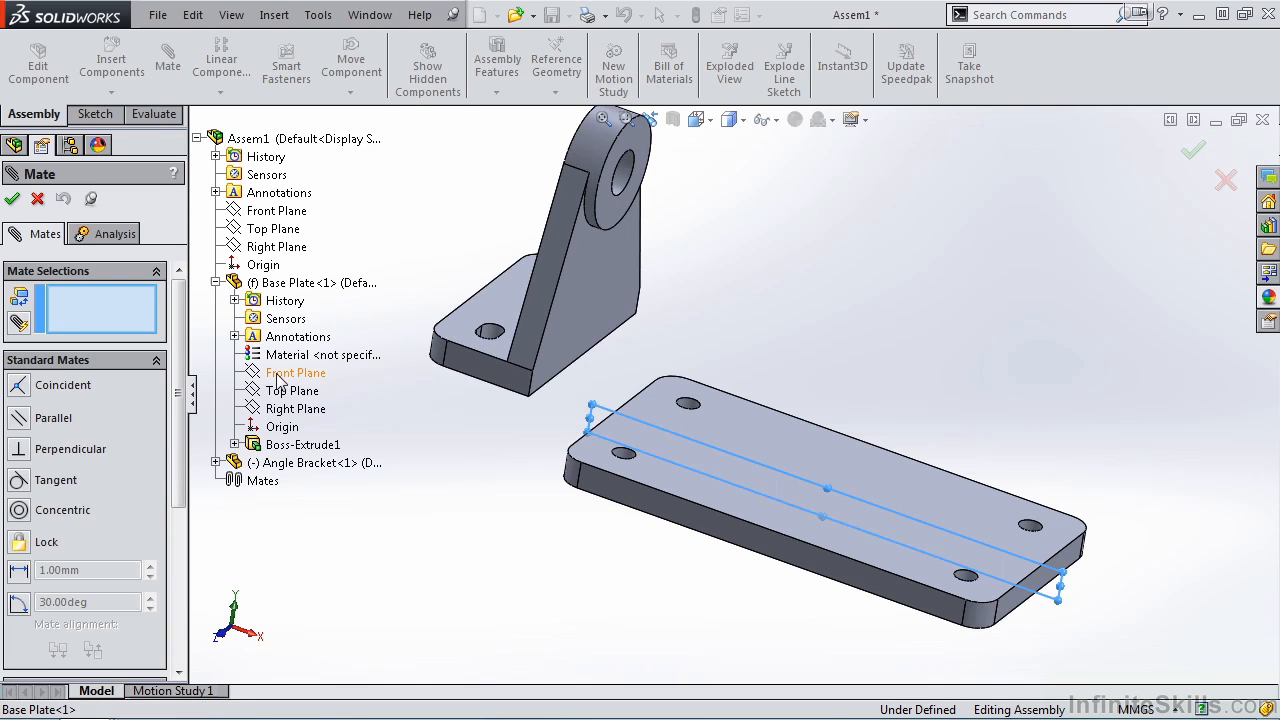
{"action": "left_click", "coordinate": [215, 463]}
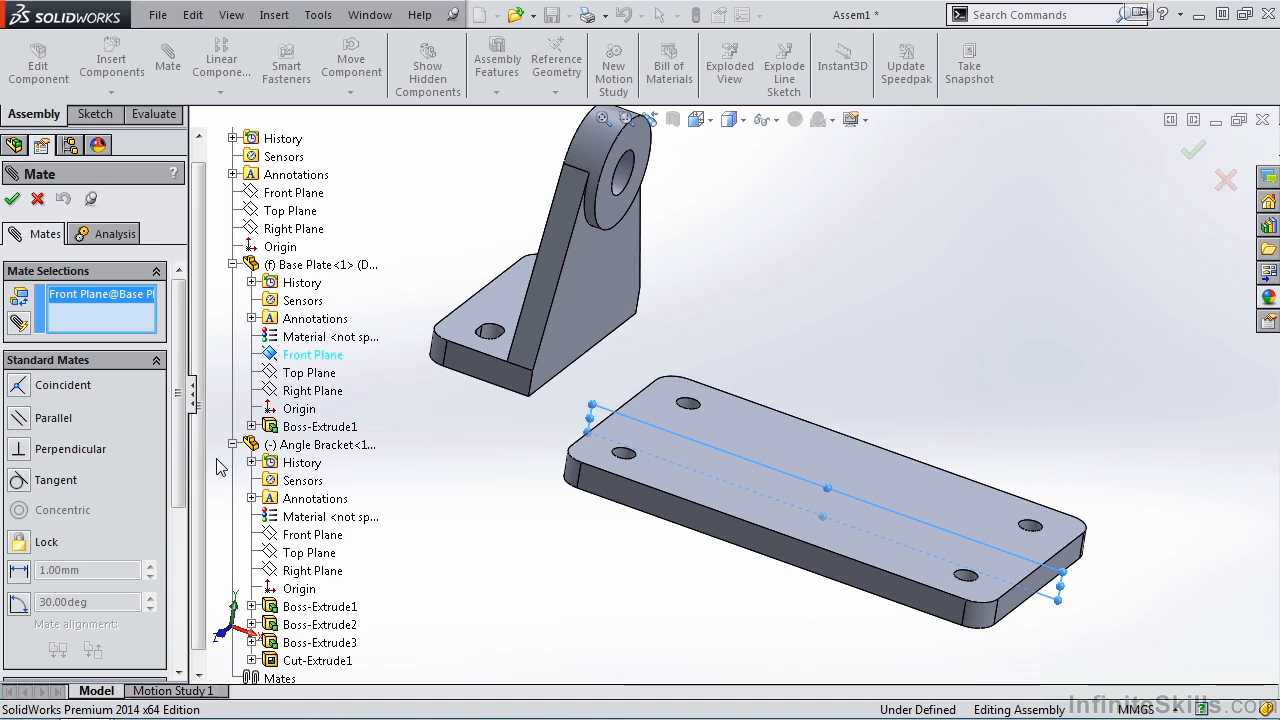
{"action": "left_click", "coordinate": [305, 535]}
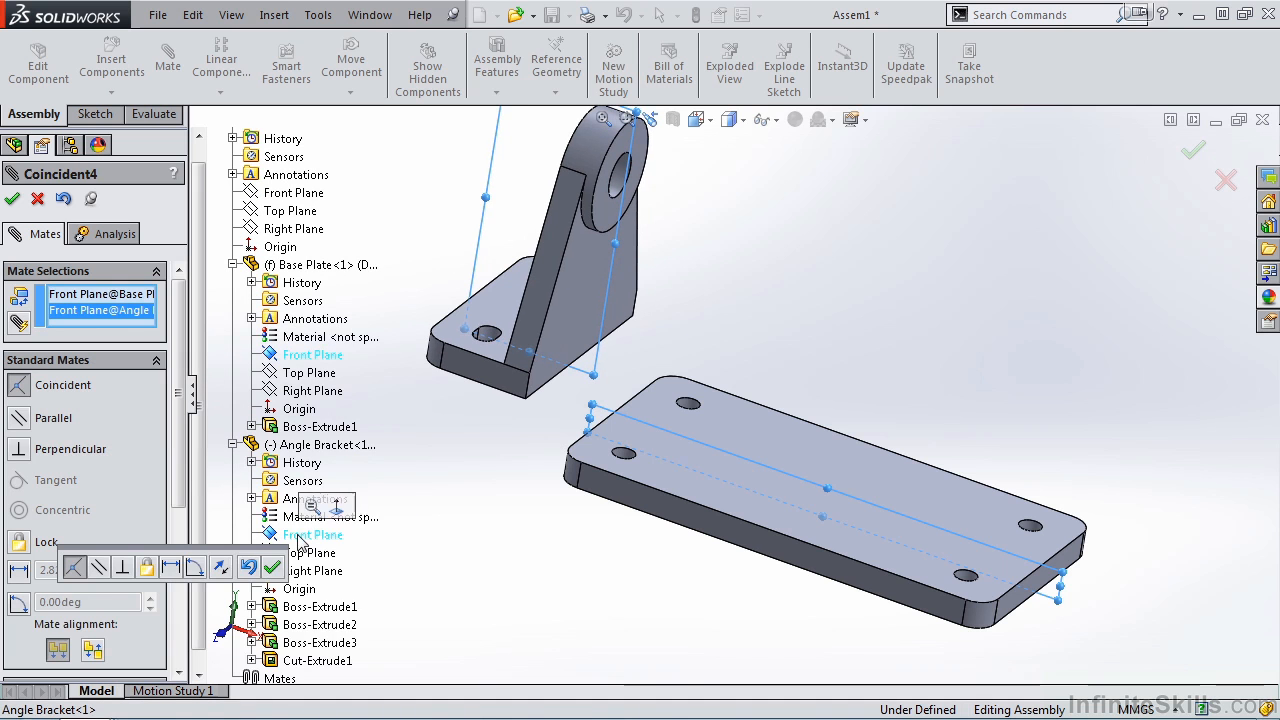
{"action": "left_click_drag", "start_coordinate": [230, 552], "coordinate": [545, 528]}
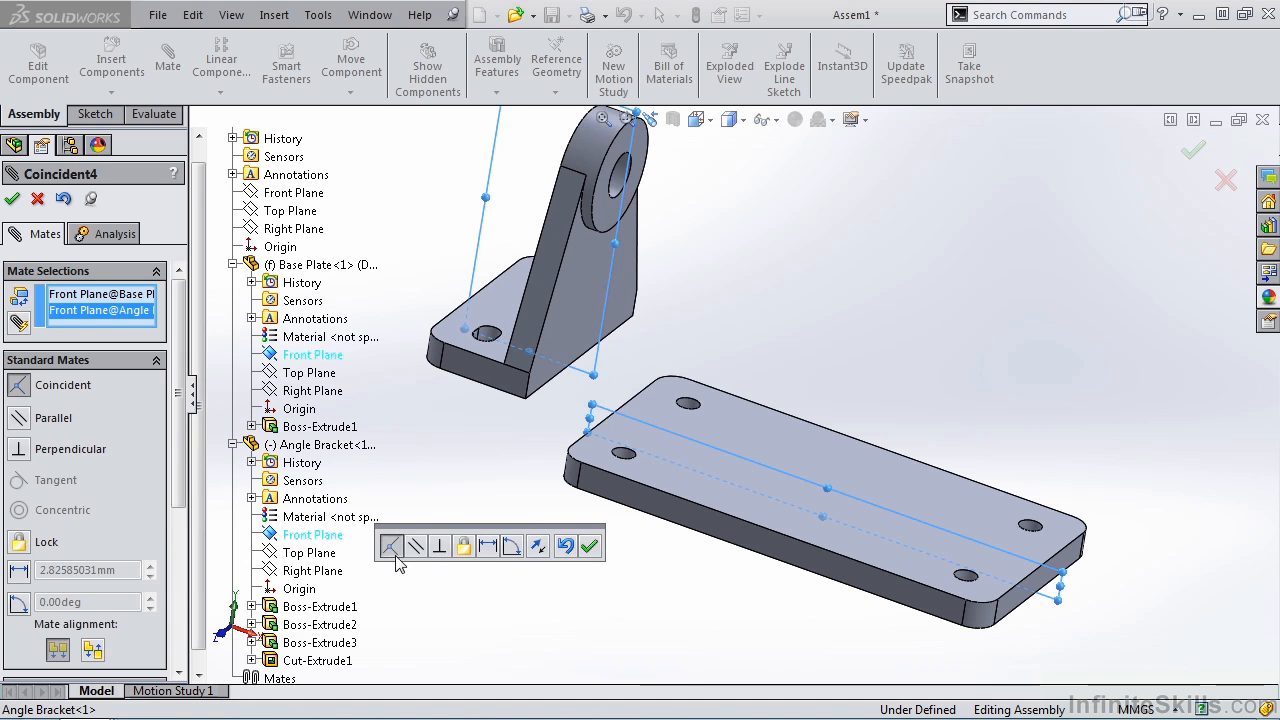
{"action": "left_click", "coordinate": [589, 546]}
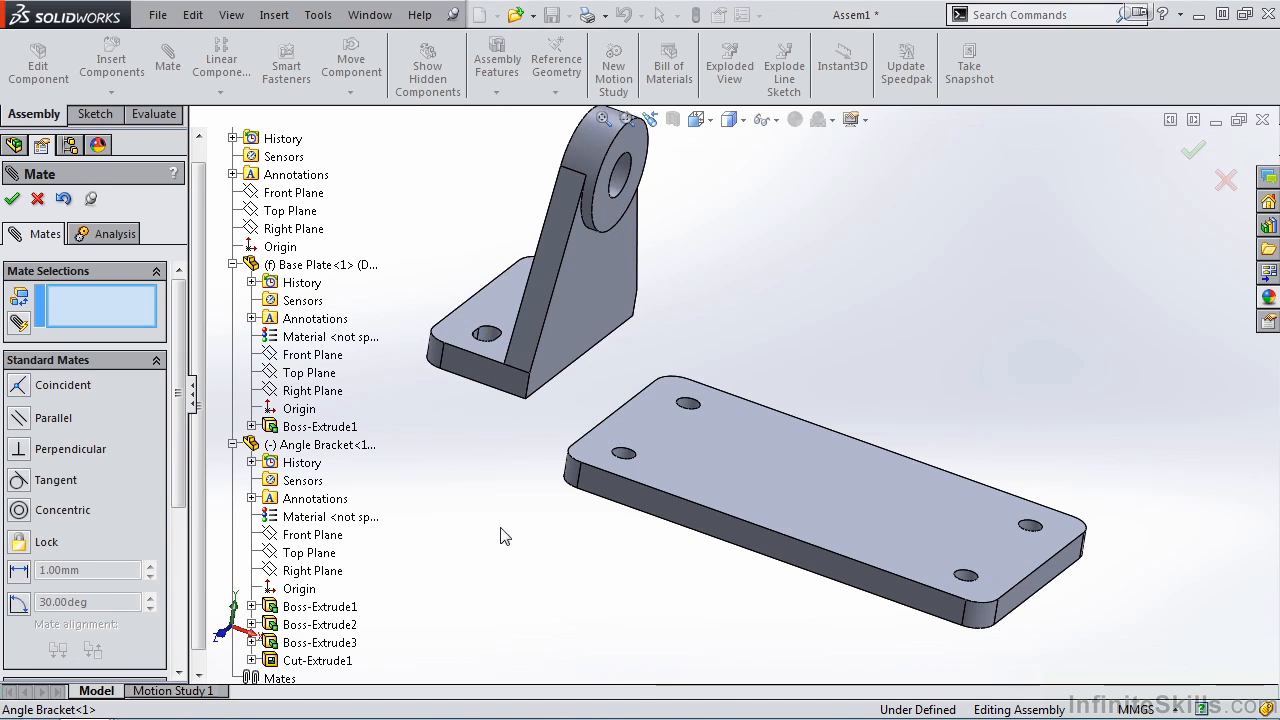
Add a coincident mate between the Angle Bracket's bottom face and the Base Plate's top face
{"action": "middle_click_drag", "start_coordinate": [494, 530], "coordinate": [594, 372]}
{"action": "left_click", "coordinate": [502, 418]}
{"action": "middle_click_drag", "start_coordinate": [522, 525], "coordinate": [718, 528]}
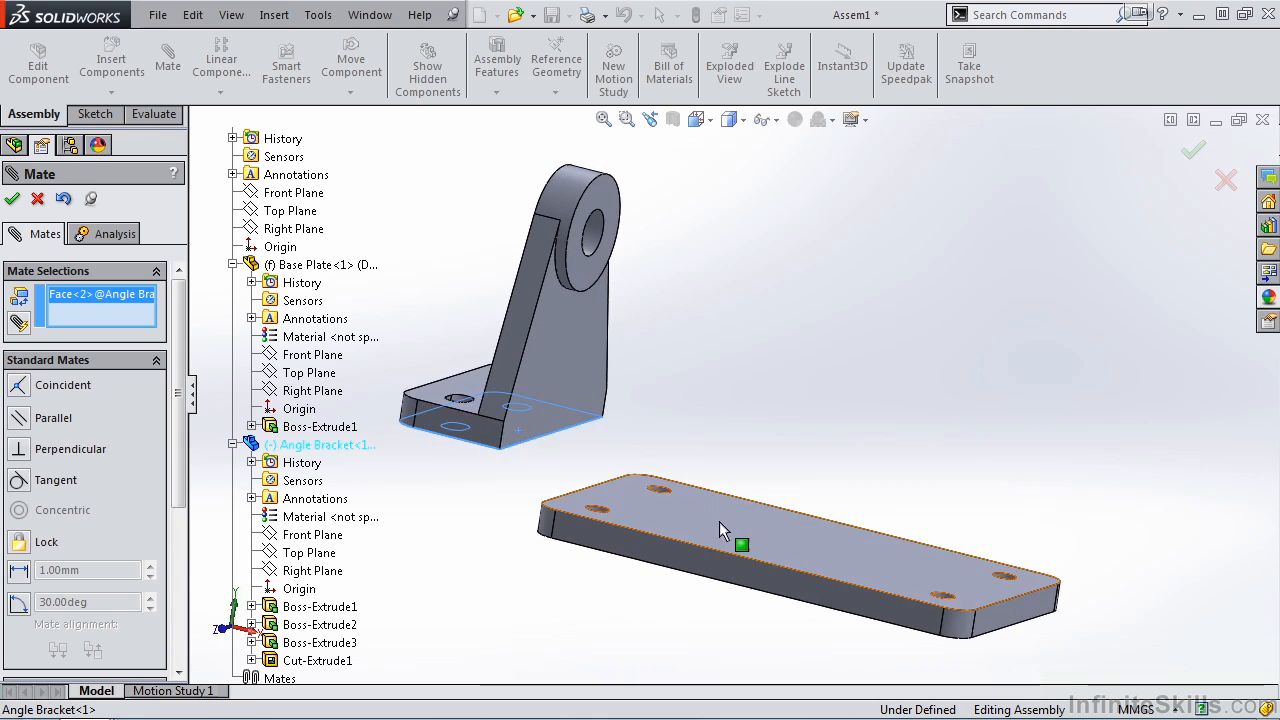
{"action": "left_click", "coordinate": [720, 527]}
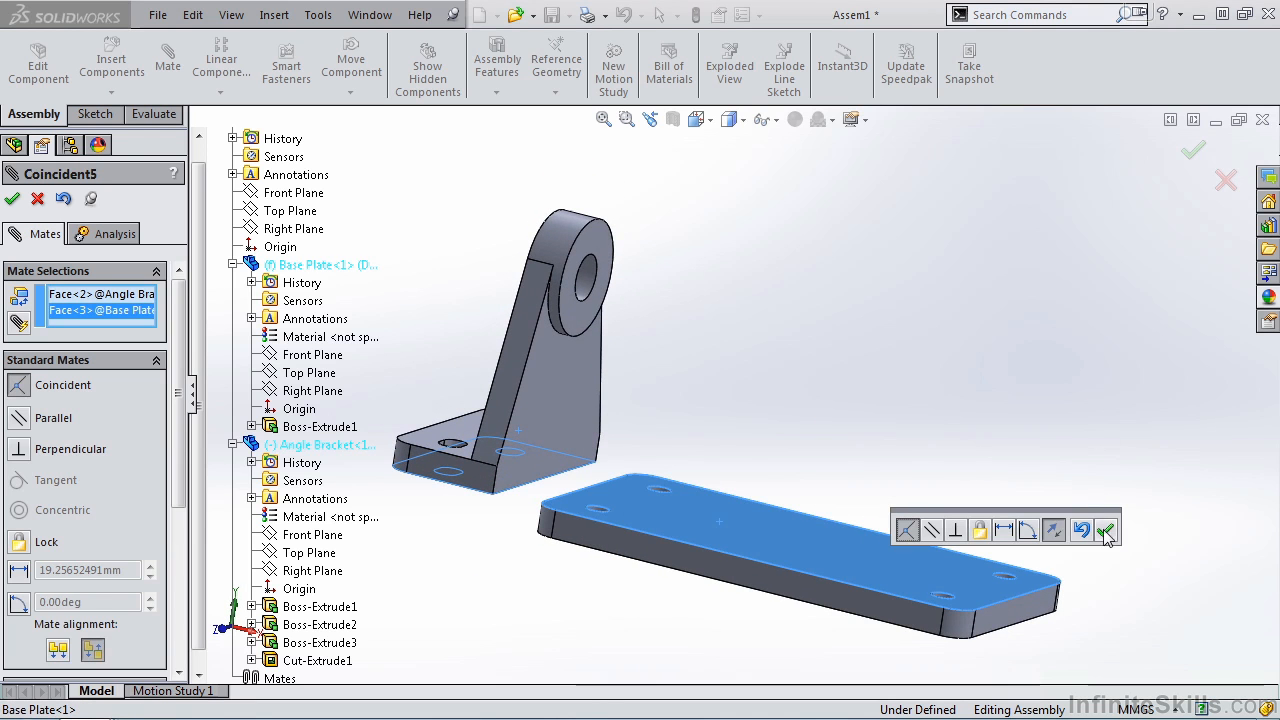
{"action": "left_click", "coordinate": [1105, 531]}
Add a coincident mate between the short end faces of the Base Plate and the Angle Bracket, and close the Mate command
{"action": "middle_click_drag", "start_coordinate": [1077, 551], "coordinate": [563, 586]}
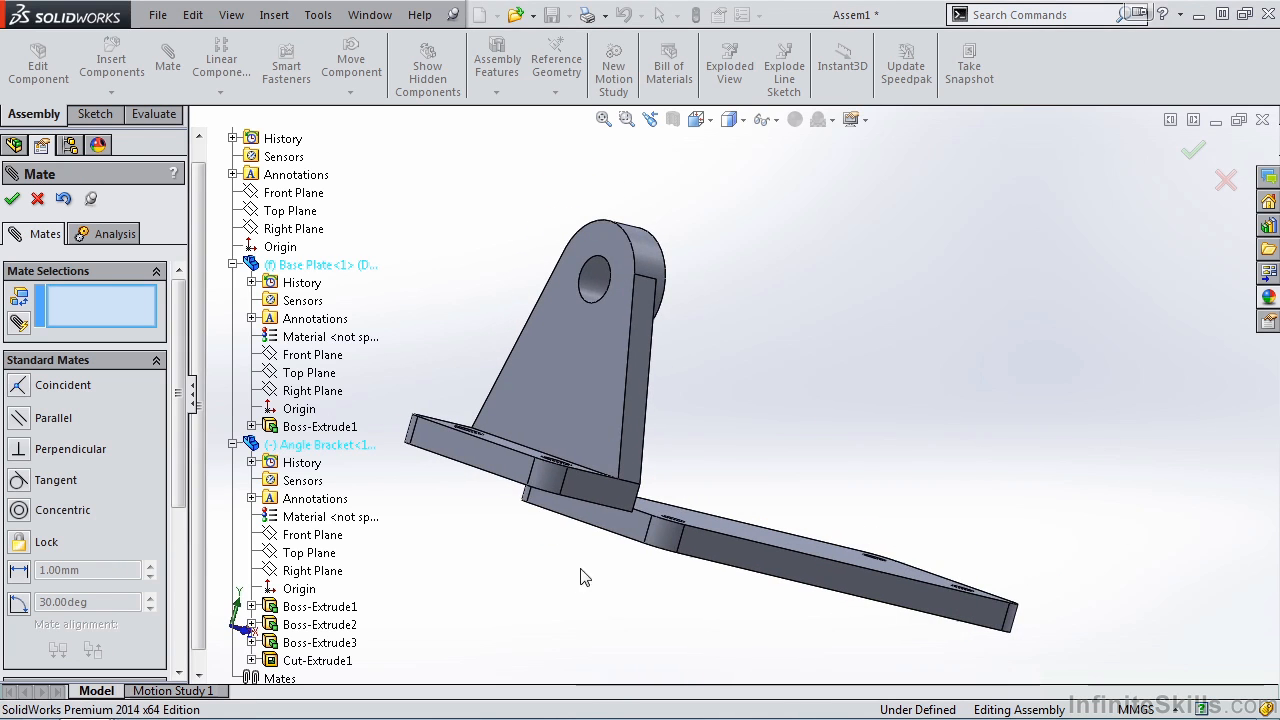
{"action": "left_click", "coordinate": [632, 541]}
{"action": "left_click", "coordinate": [508, 465]}
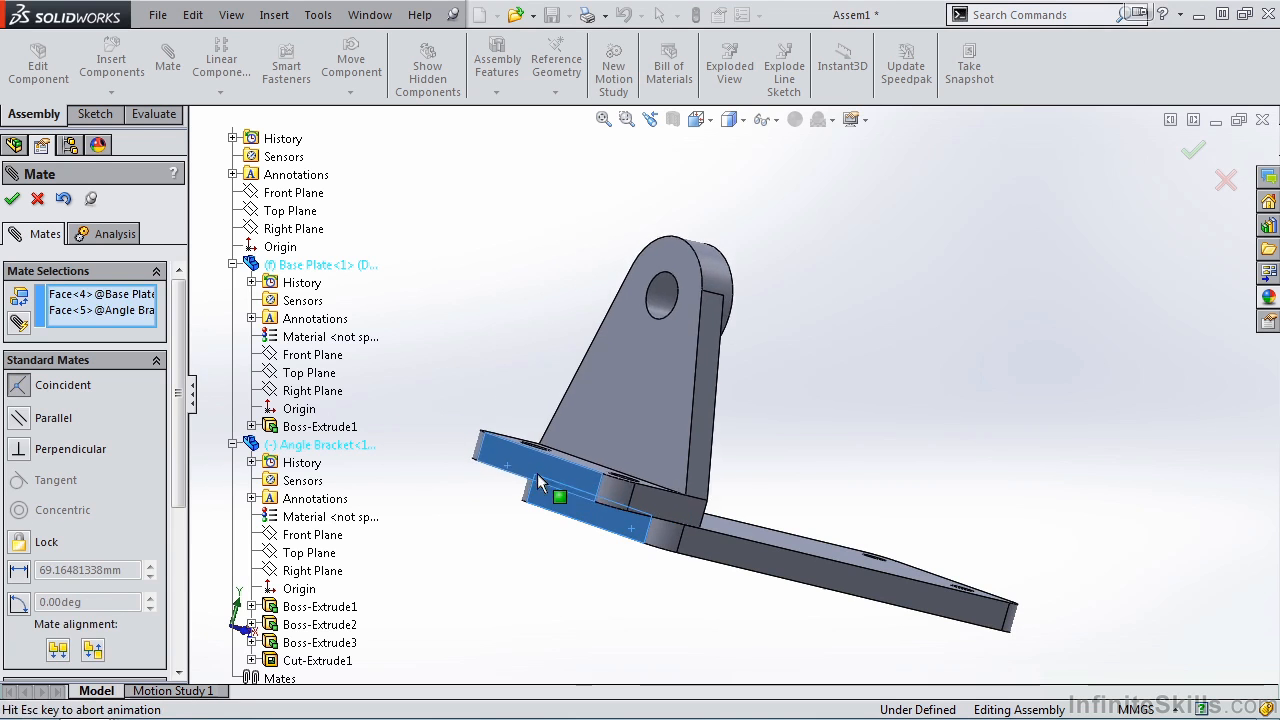
{"action": "left_click", "coordinate": [909, 526]}
{"action": "middle_click_drag", "start_coordinate": [843, 594], "coordinate": [688, 617]}
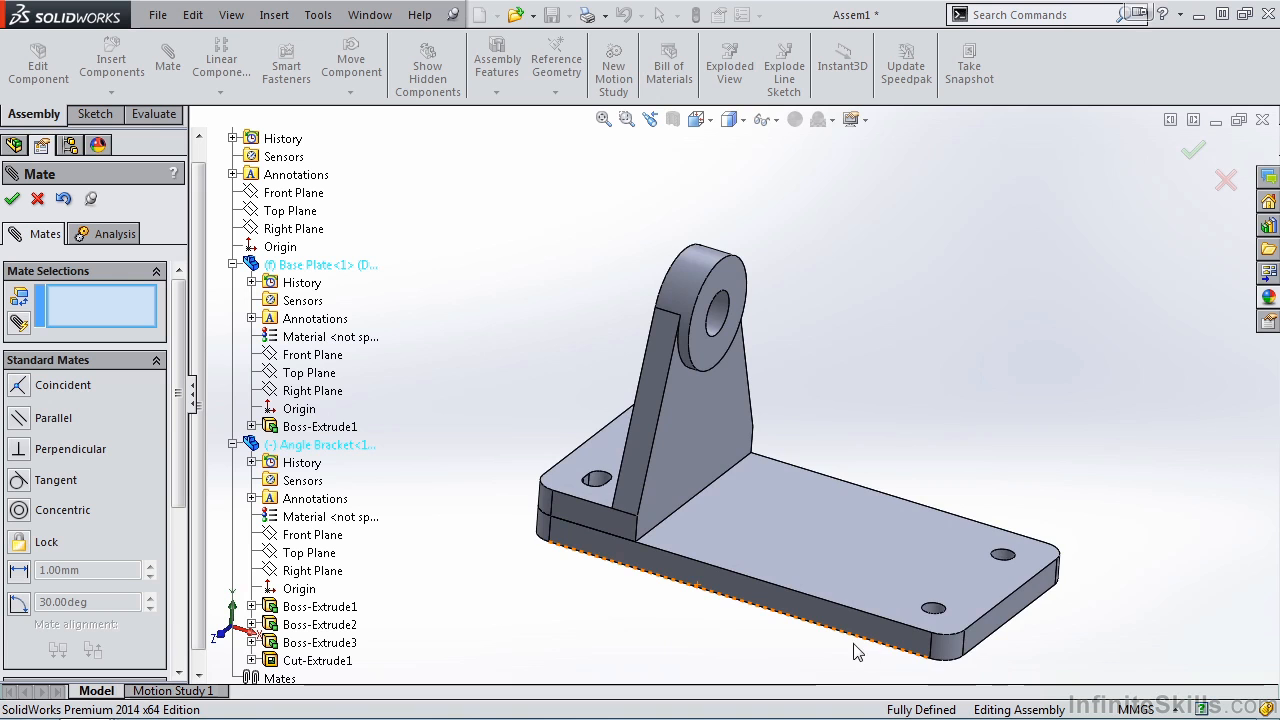
{"action": "scroll", "coordinate": [872, 640], "scroll_direction": "up", "scroll_amount": 3}
{"action": "scroll", "coordinate": [890, 535], "scroll_direction": "down", "scroll_amount": 3}
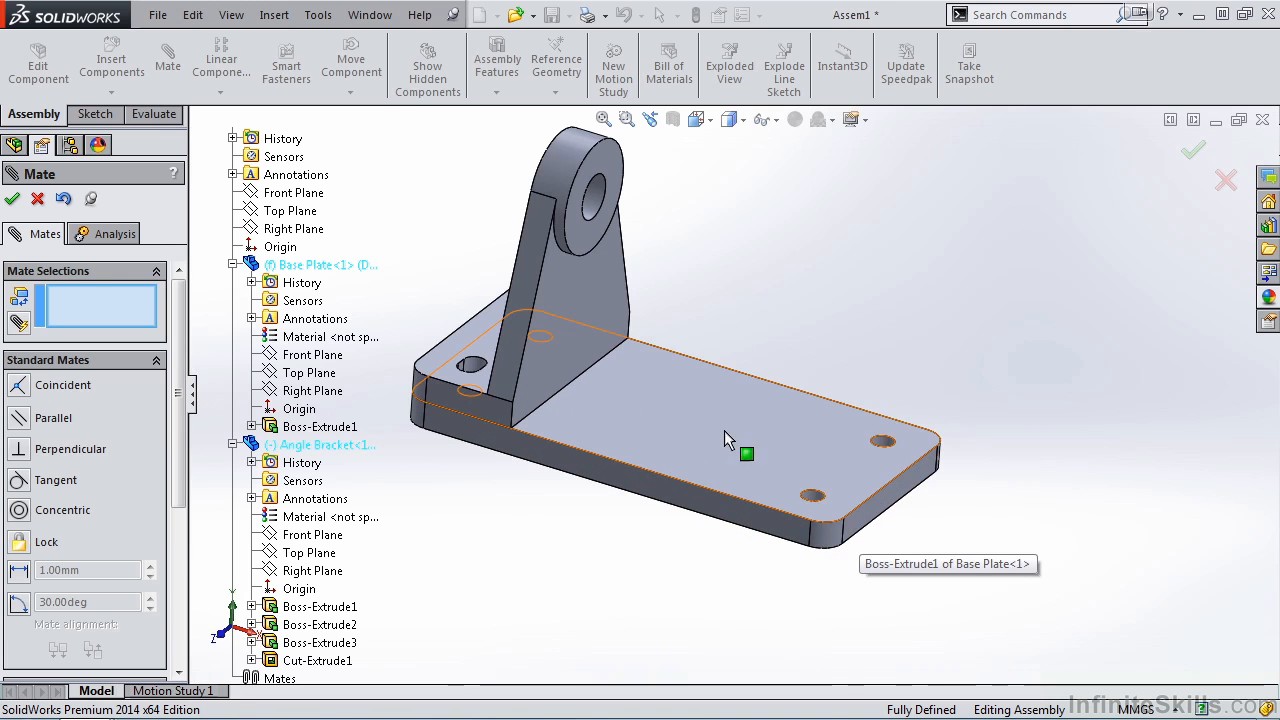
{"action": "left_click", "coordinate": [12, 200]}
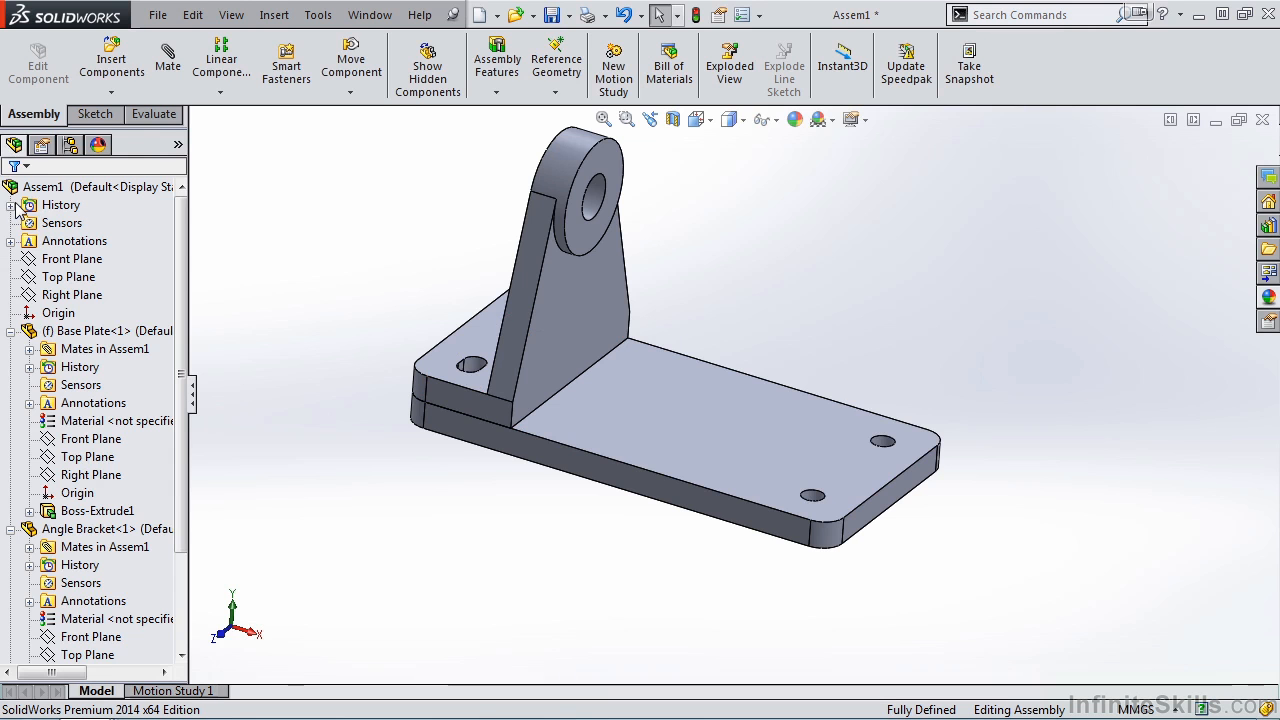
Insert a second Angle Bracket beside the free end of the Base Plate and rotate it to expose its underside
{"action": "left_click", "coordinate": [110, 58]}
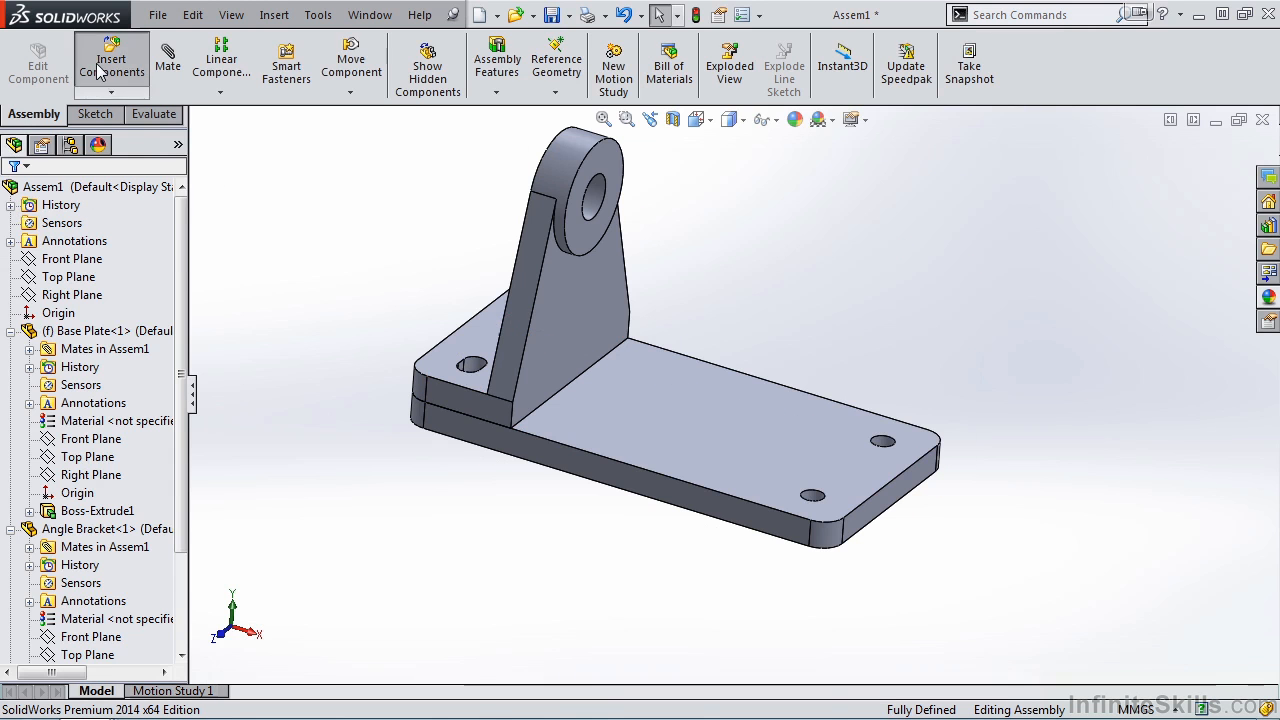
{"action": "left_click", "coordinate": [82, 445]}
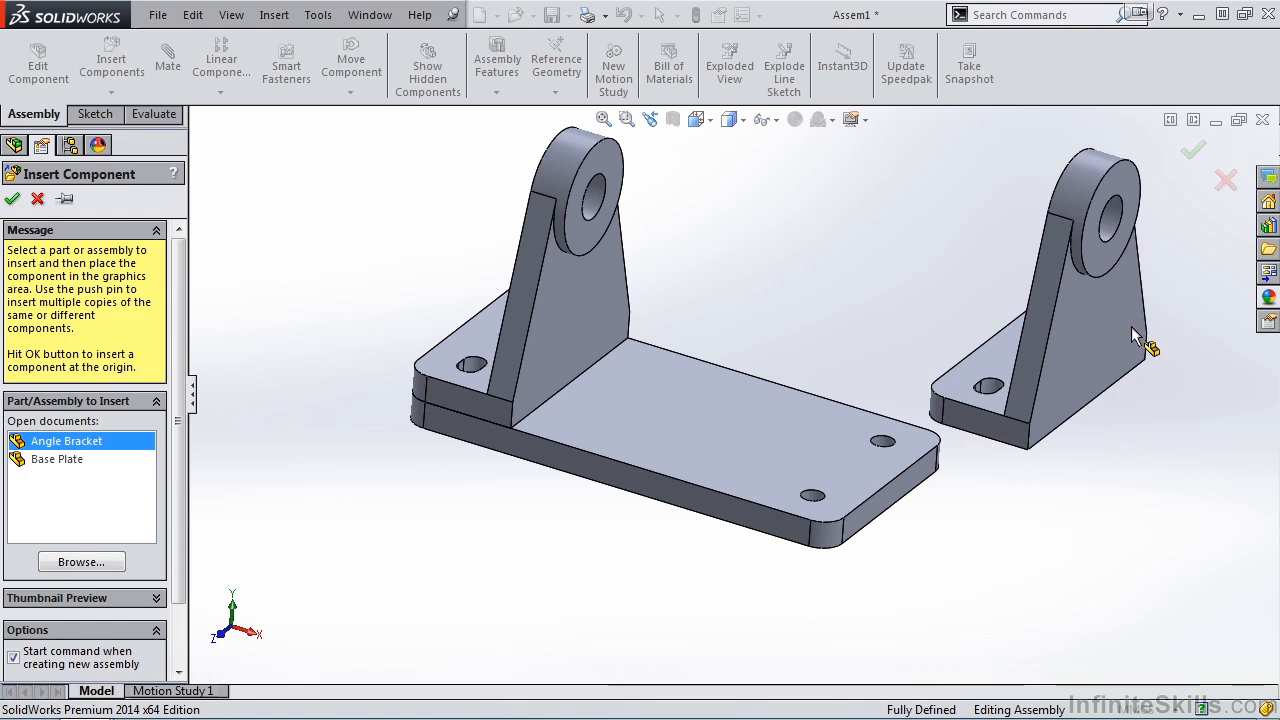
{"action": "left_click", "coordinate": [1130, 321]}
{"action": "right_click_drag", "start_coordinate": [1111, 326], "coordinate": [883, 363]}
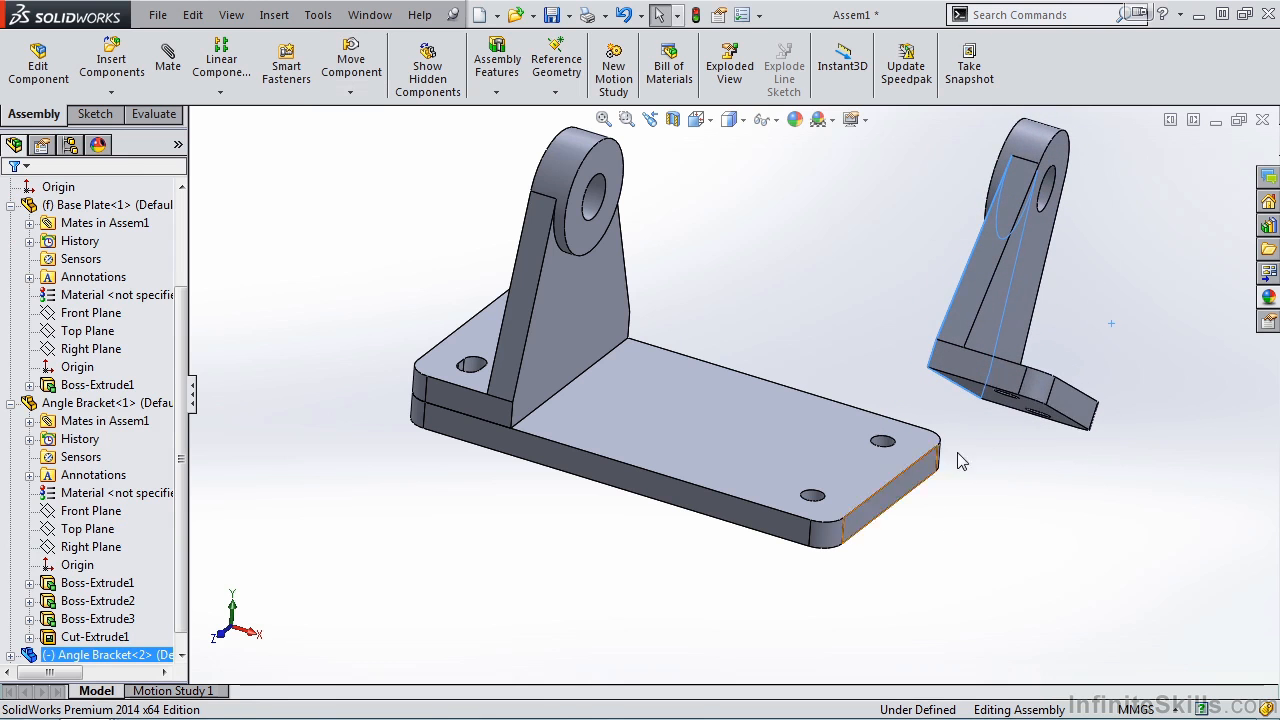
Add a coincident mate between the second Angle Bracket's bottom face and the Base Plate's top face
{"action": "left_click", "coordinate": [991, 400]}
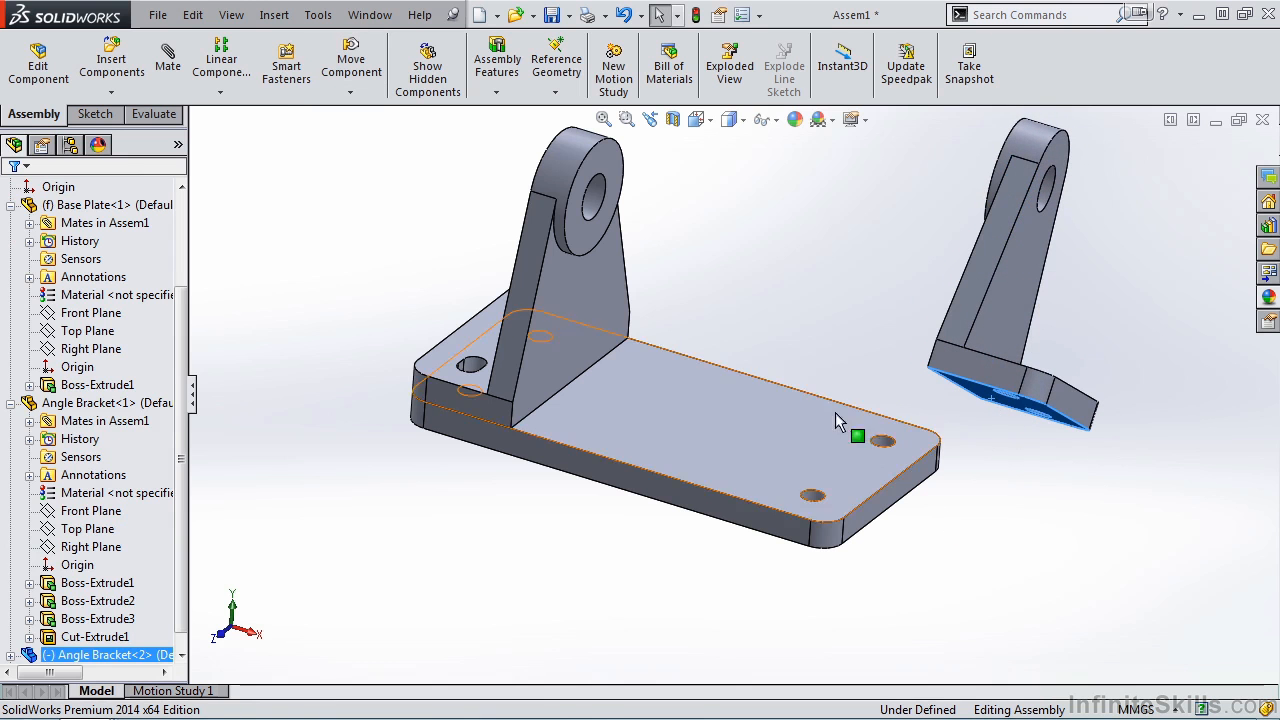
{"action": "left_click", "coordinate": [167, 66]}
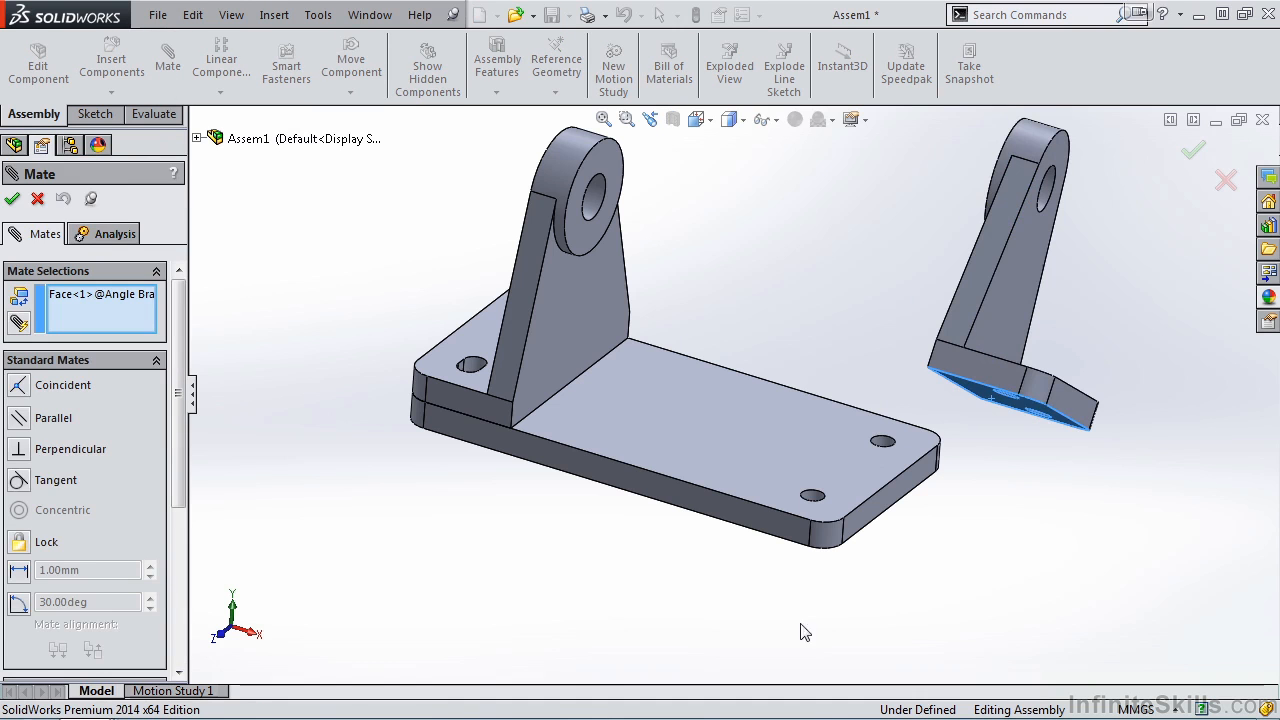
{"action": "left_click", "coordinate": [784, 431]}
{"action": "left_click", "coordinate": [1008, 463]}
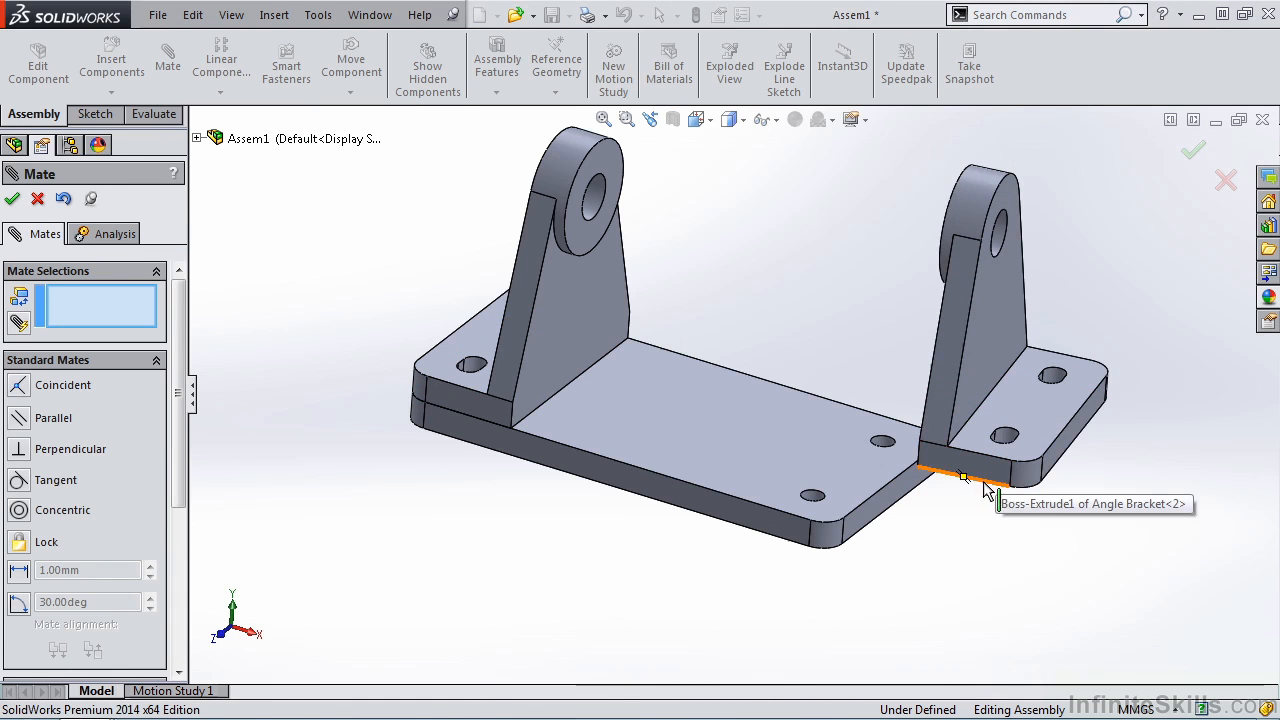
Mate the second Angle Bracket's bottom side edge coincident with the Base Plate's long top edge
{"action": "left_click", "coordinate": [985, 490]}
{"action": "left_click", "coordinate": [790, 514]}
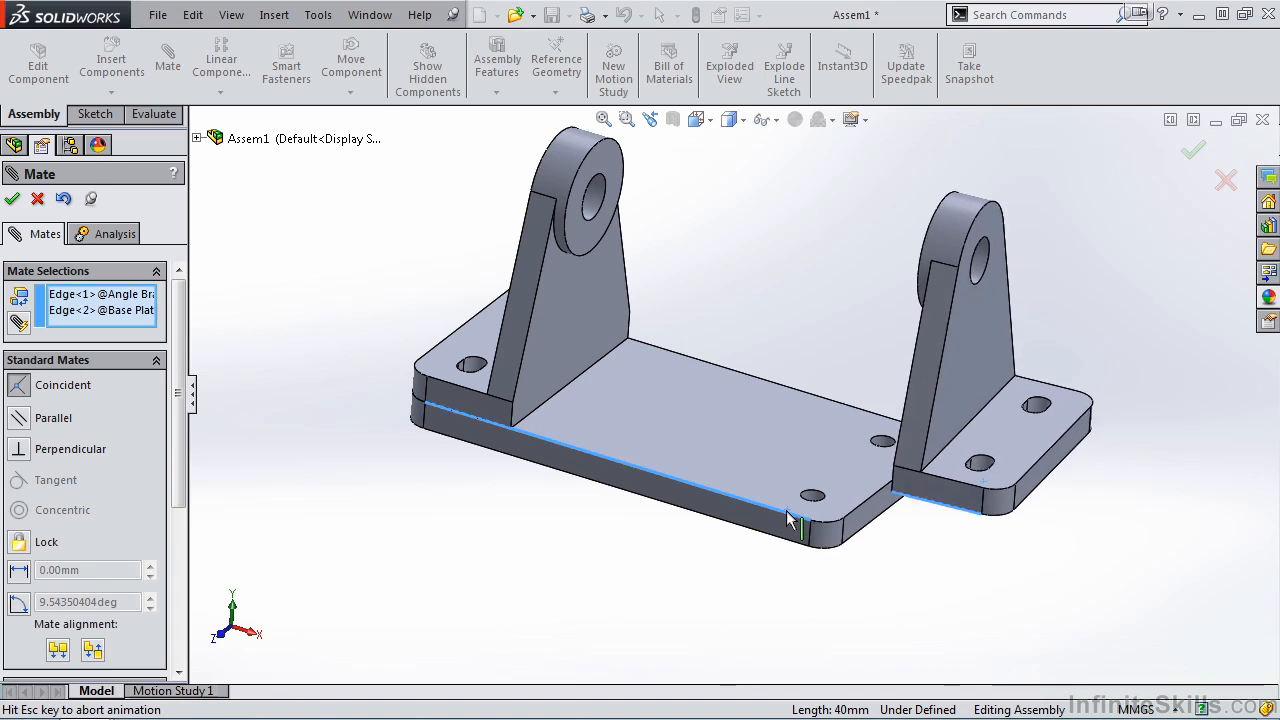
{"action": "left_click", "coordinate": [1008, 568]}
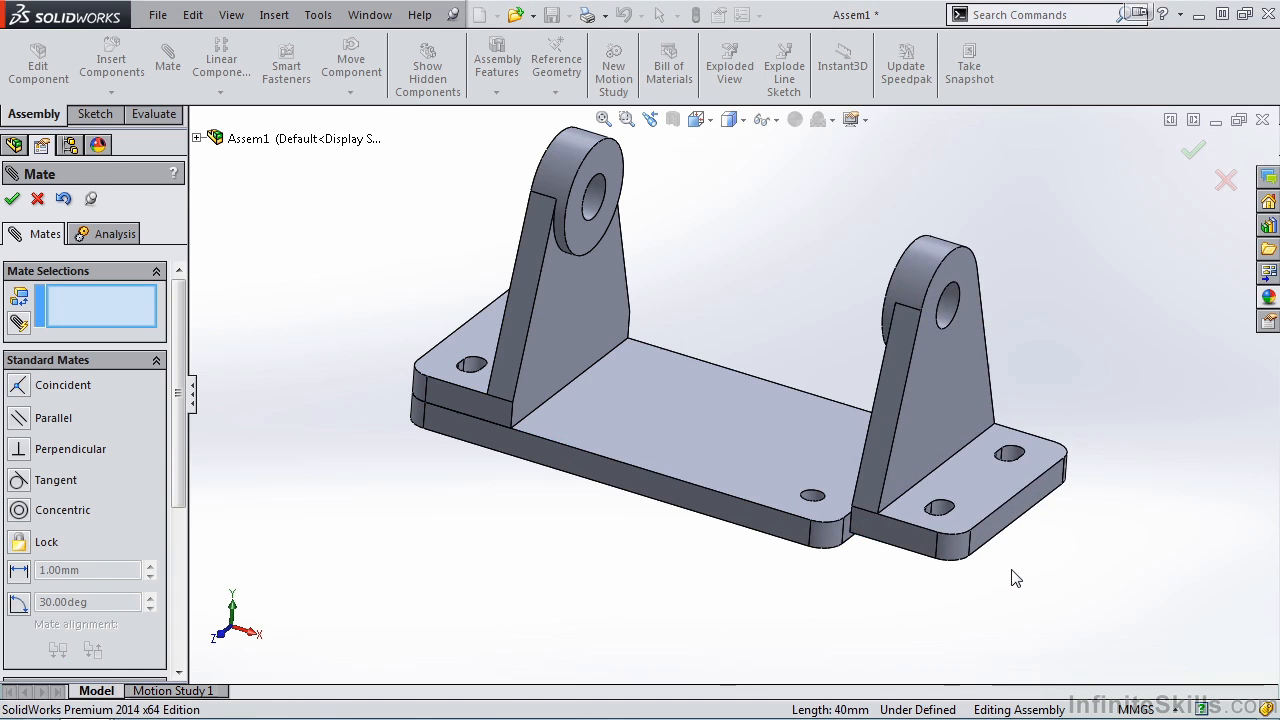
Slide the second Angle Bracket inward along the Base Plate and mate its outer bottom edge coincident with the plate's top end edge
{"action": "left_click_drag", "start_coordinate": [960, 478], "coordinate": [775, 448]}
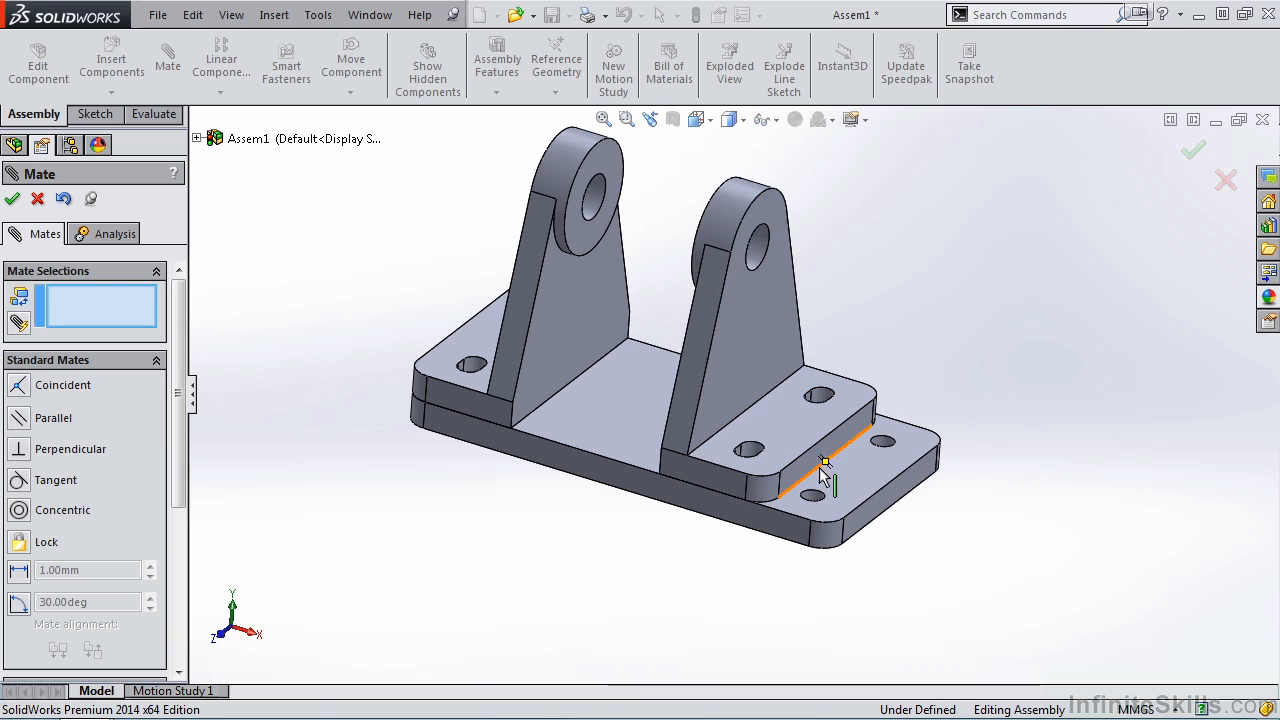
{"action": "left_click", "coordinate": [818, 470]}
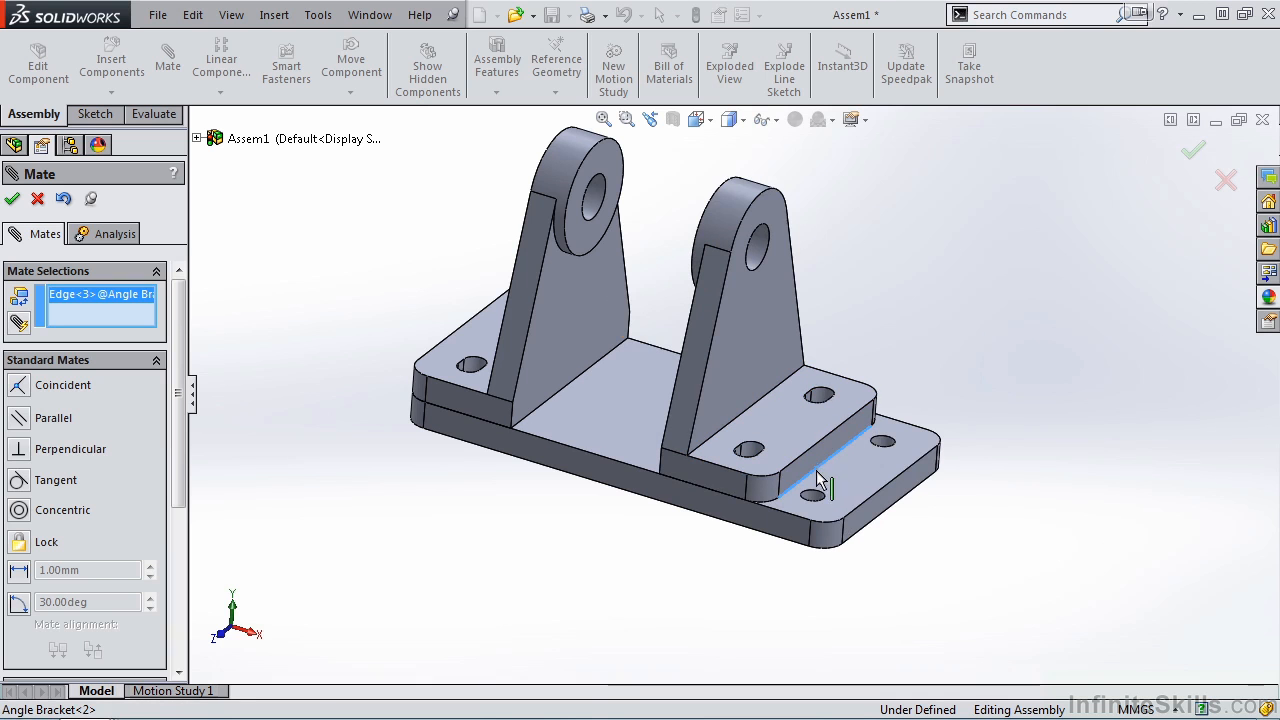
{"action": "left_click", "coordinate": [864, 522]}
{"action": "left_click", "coordinate": [1078, 546]}
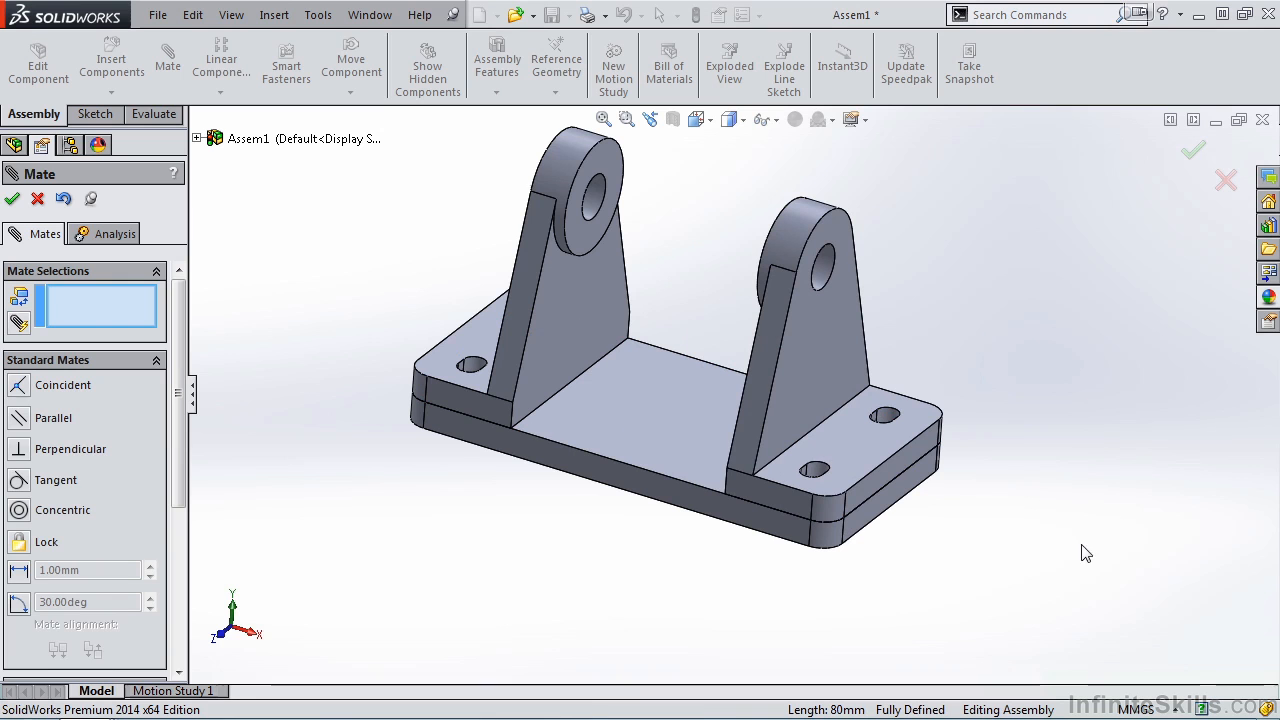
Finish mating and collapse all expanded items in the assembly's feature tree
{"action": "left_click", "coordinate": [13, 201]}
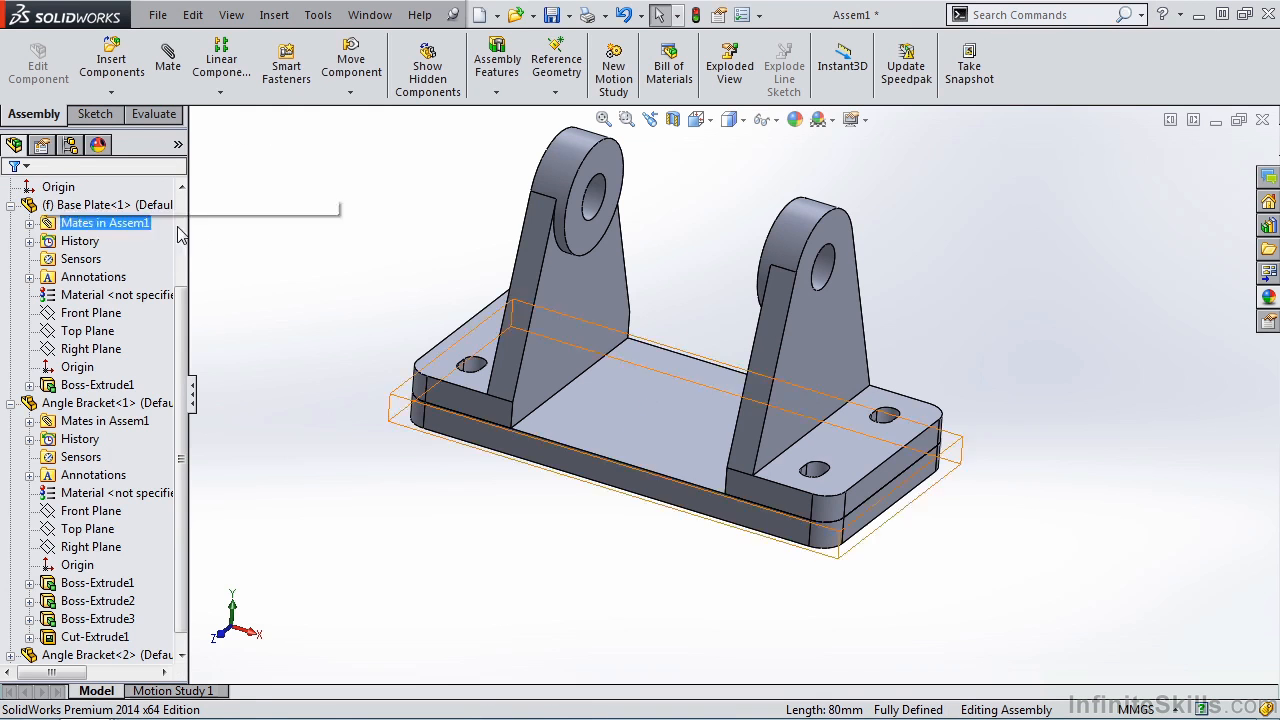
{"action": "right_click", "coordinate": [144, 253]}
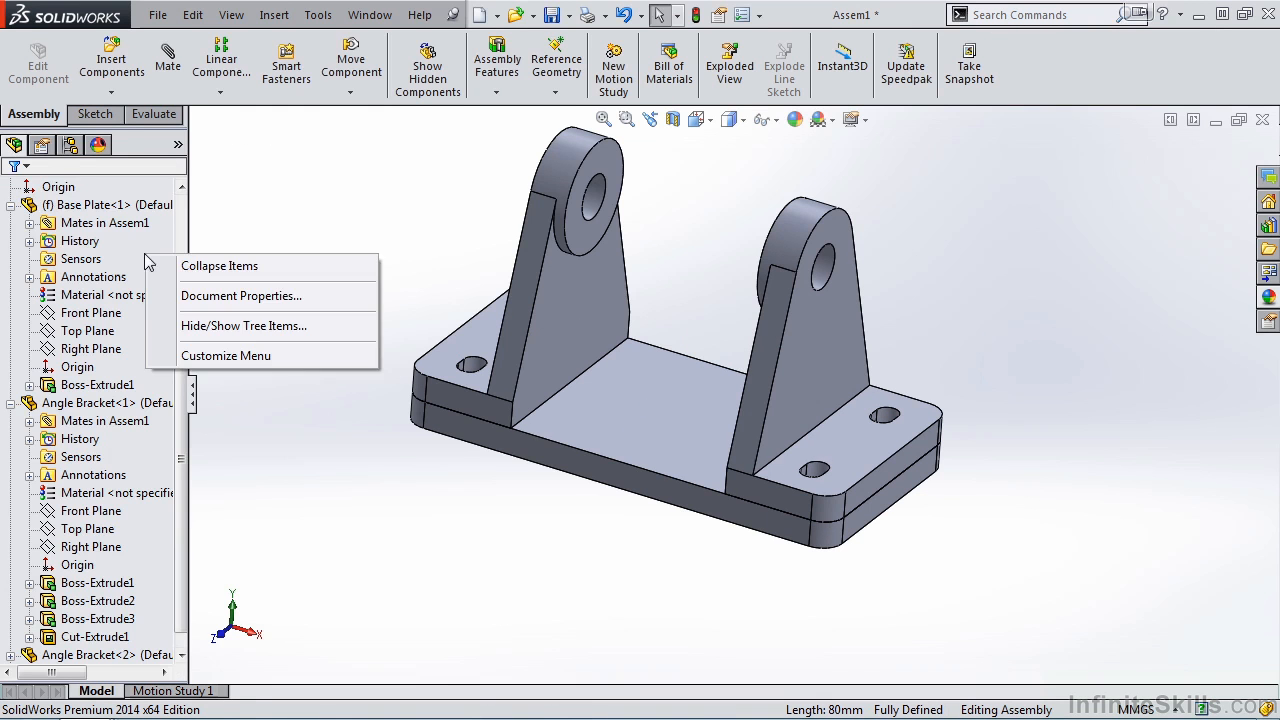
{"action": "left_click", "coordinate": [197, 270]}
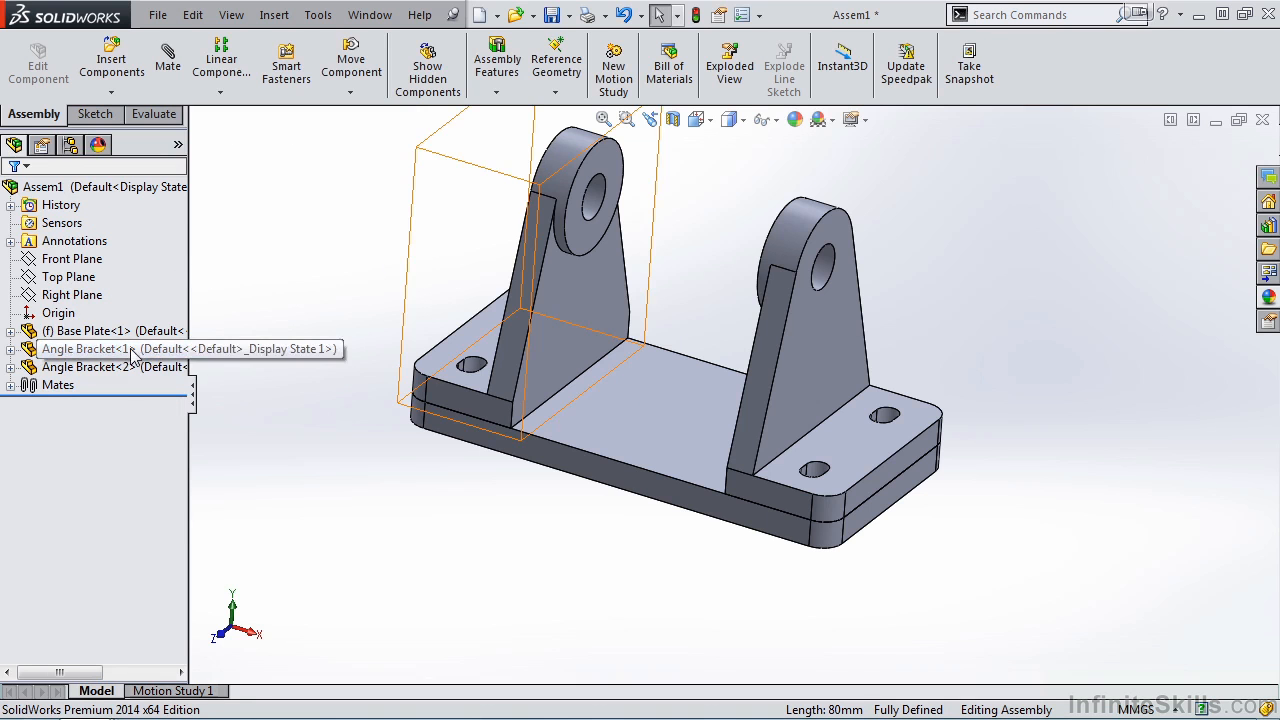